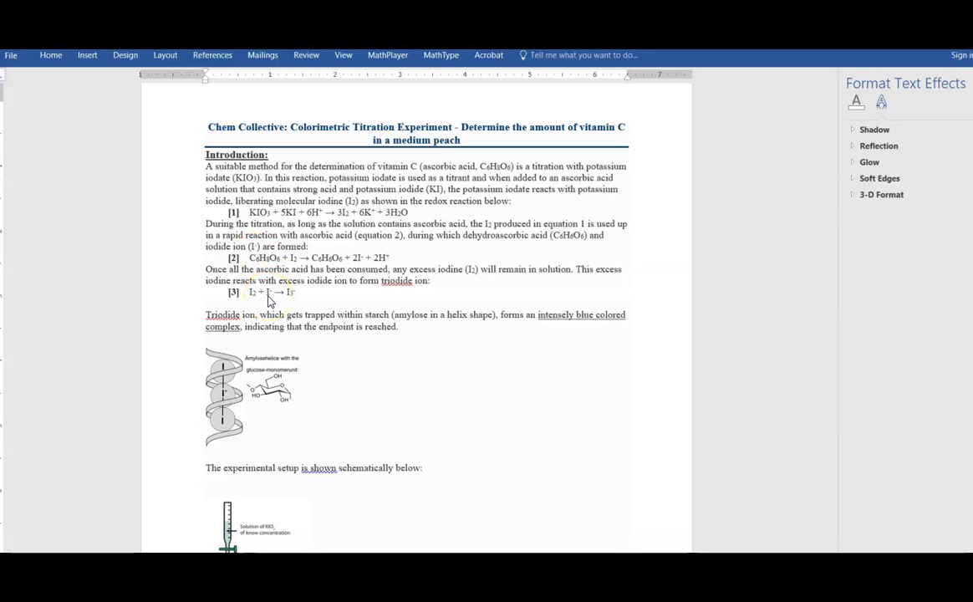
- Select the amylose helix illustration below the introduction
click(244, 382)
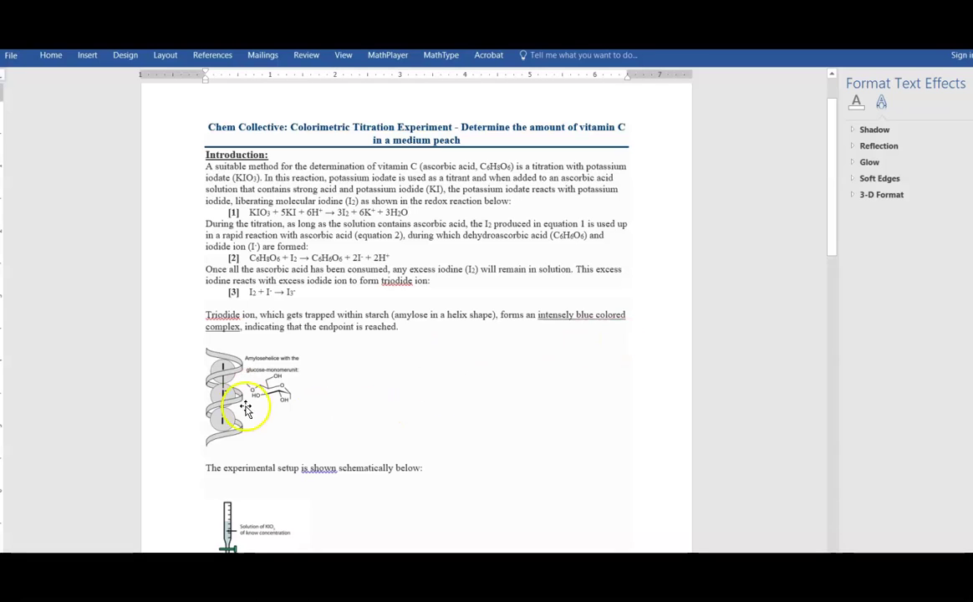
click(243, 403)
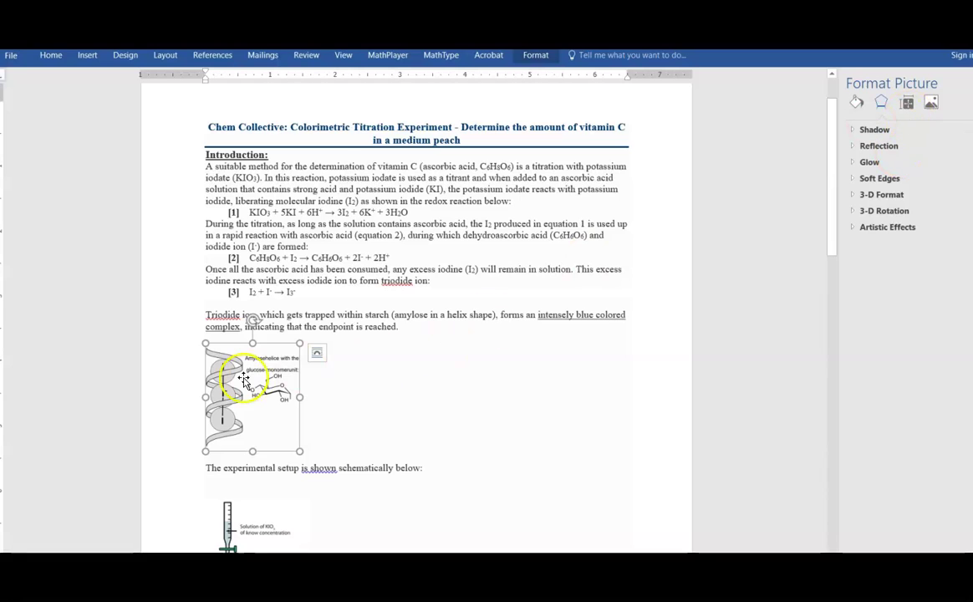
- Review the helix picture's alt text: title 'Triodide' and its swirl and glucose monomer description
right_click(246, 386)
click(281, 371)
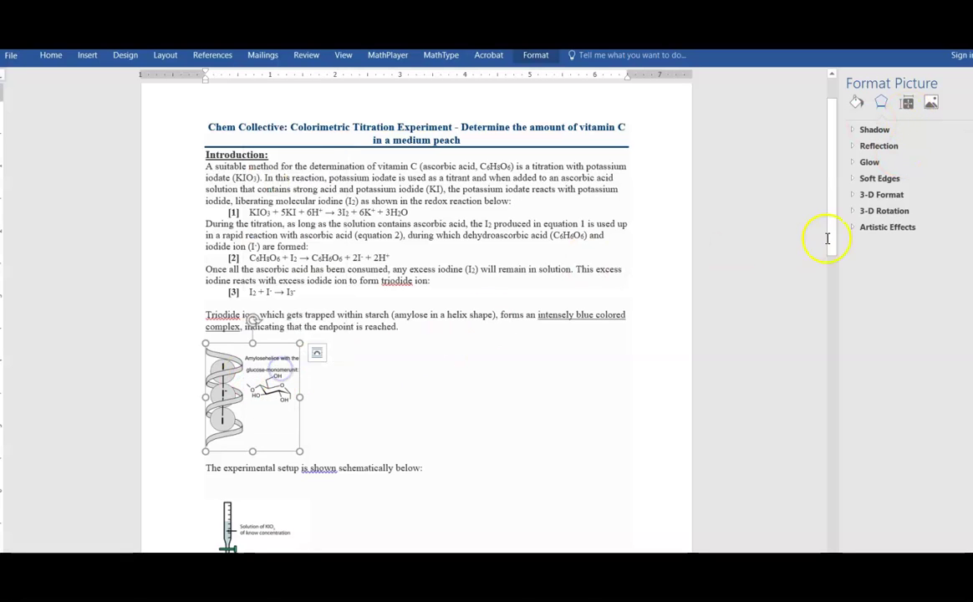
click(908, 104)
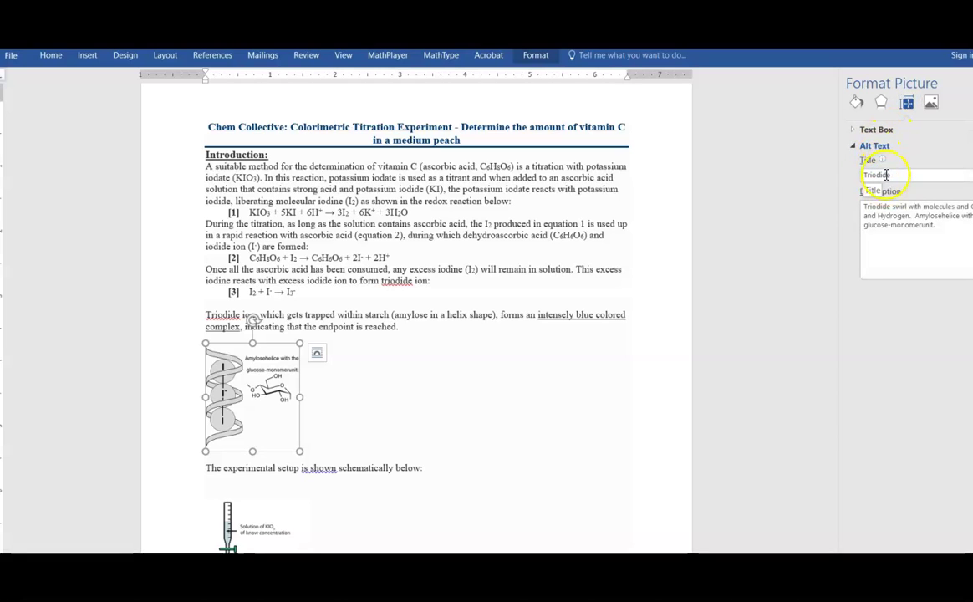
click(905, 224)
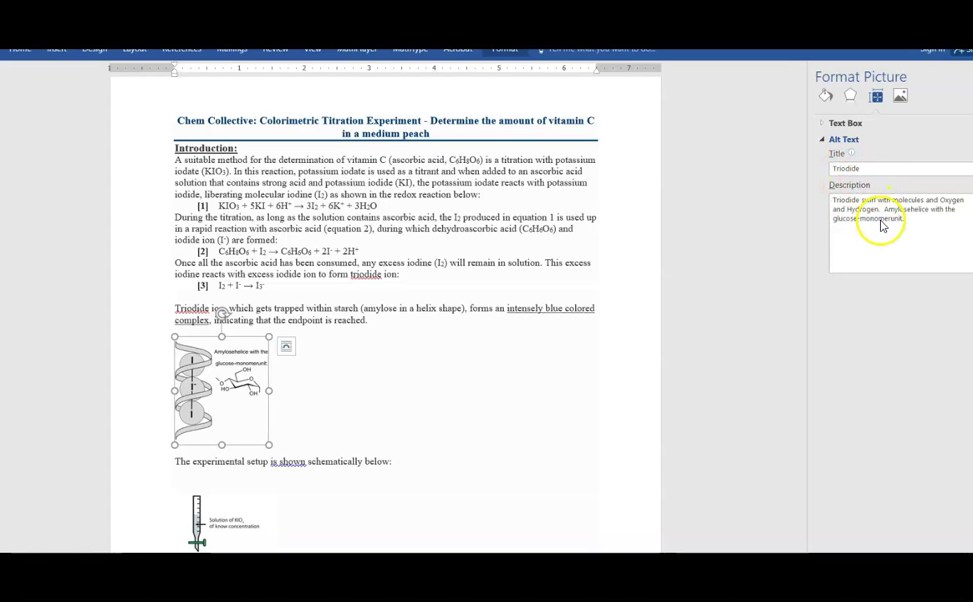
drag(915, 219, 834, 197)
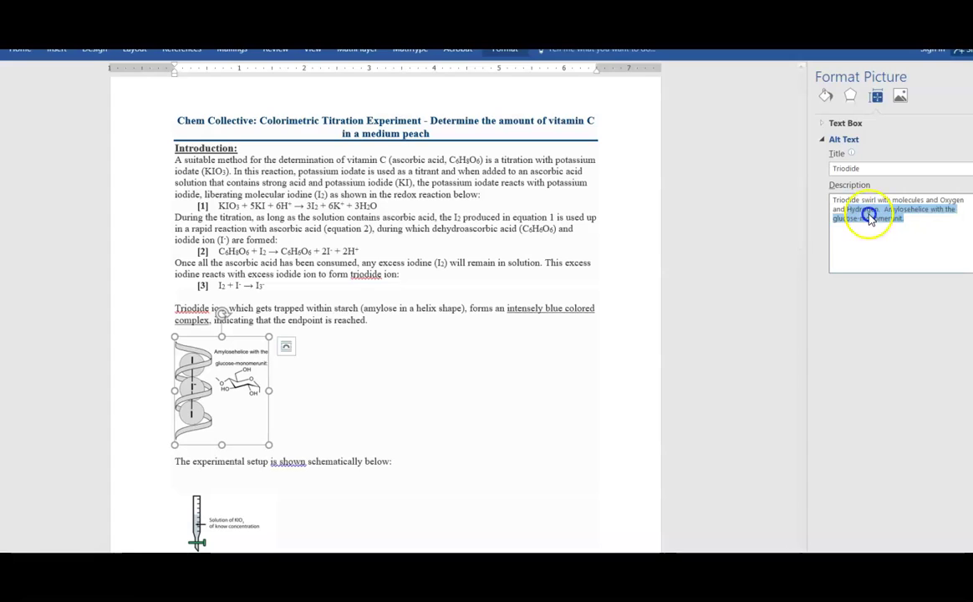
click(903, 218)
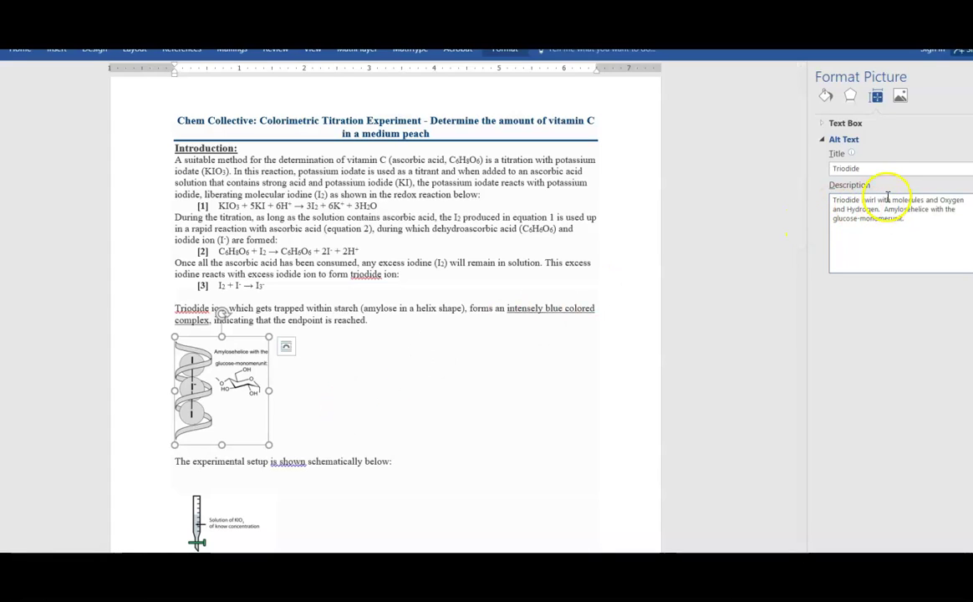
- Bring up the alt text fields for the burette and flask diagram
click(397, 400)
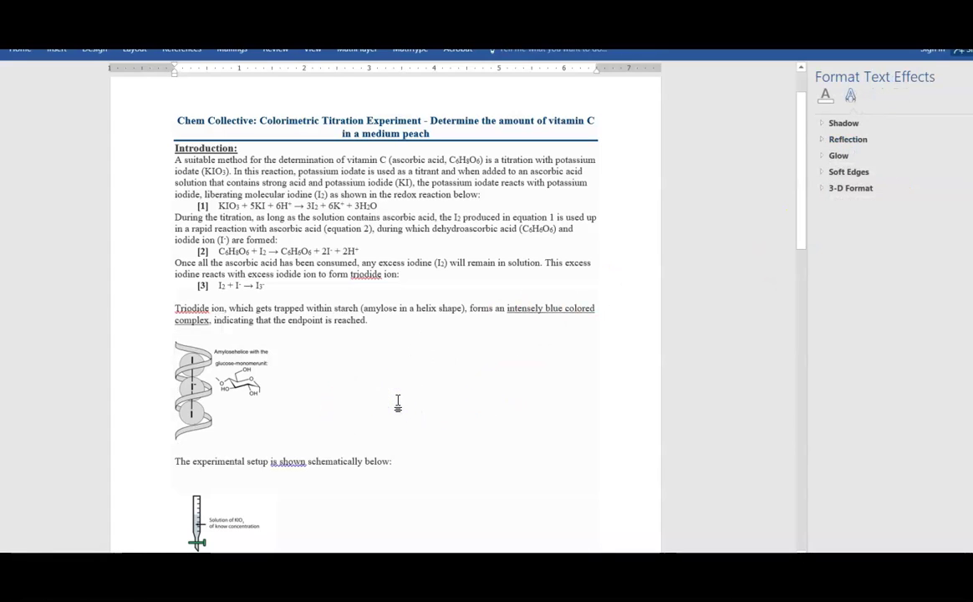
scroll(399, 400, down, 1)
scroll(398, 400, down, 3)
click(209, 410)
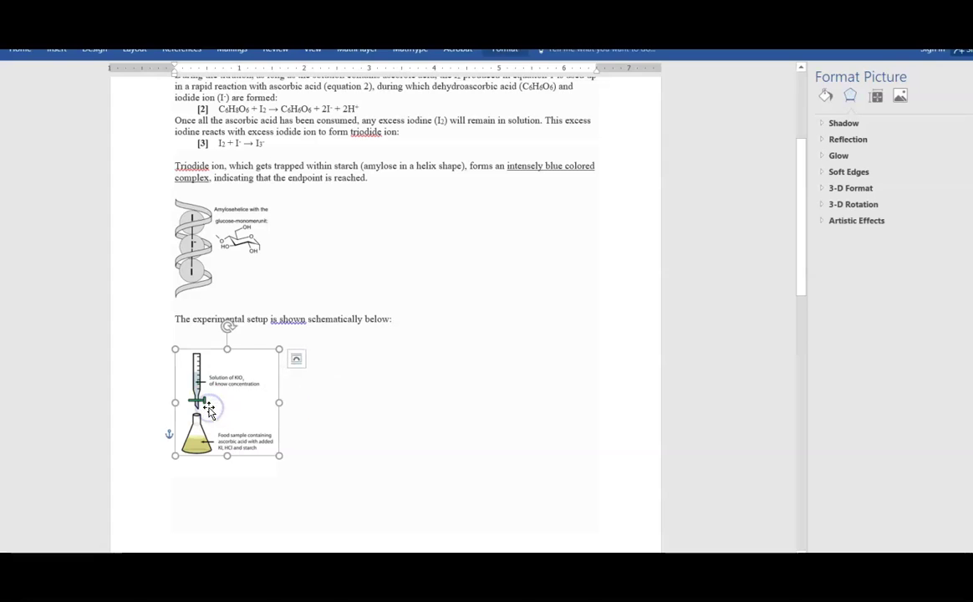
right_click(210, 411)
click(256, 399)
click(876, 96)
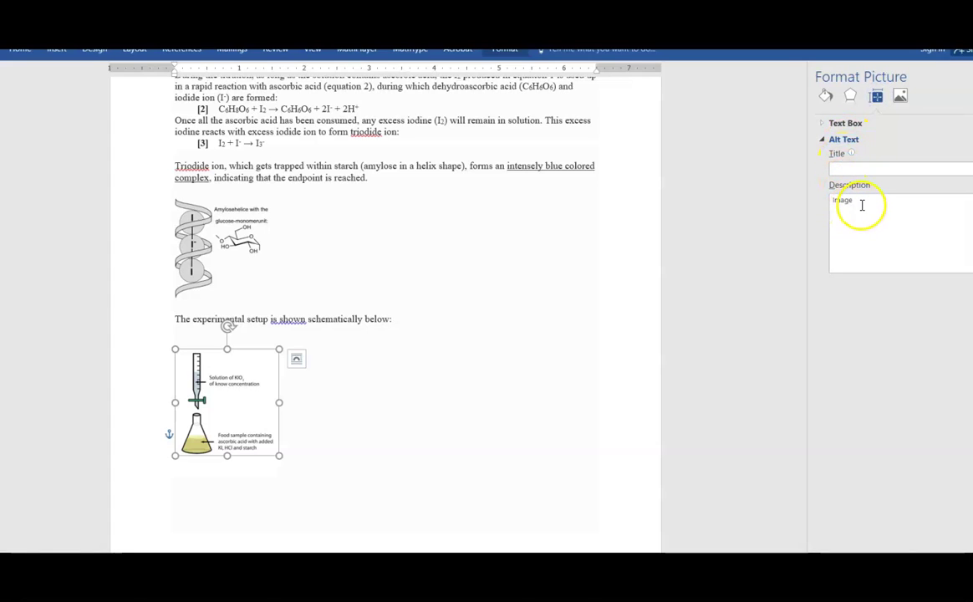
- Replace the 'Image' description with the KIO3 known-concentration text and title it 'Beaker and gauge'
key(BackSpace)
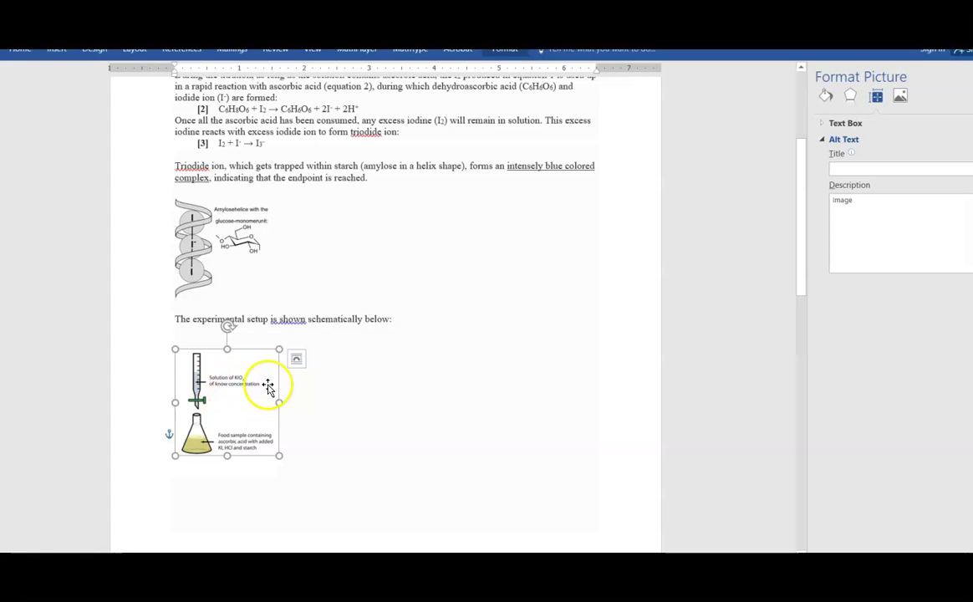
drag(851, 209, 801, 203)
text(Solution of KIO)
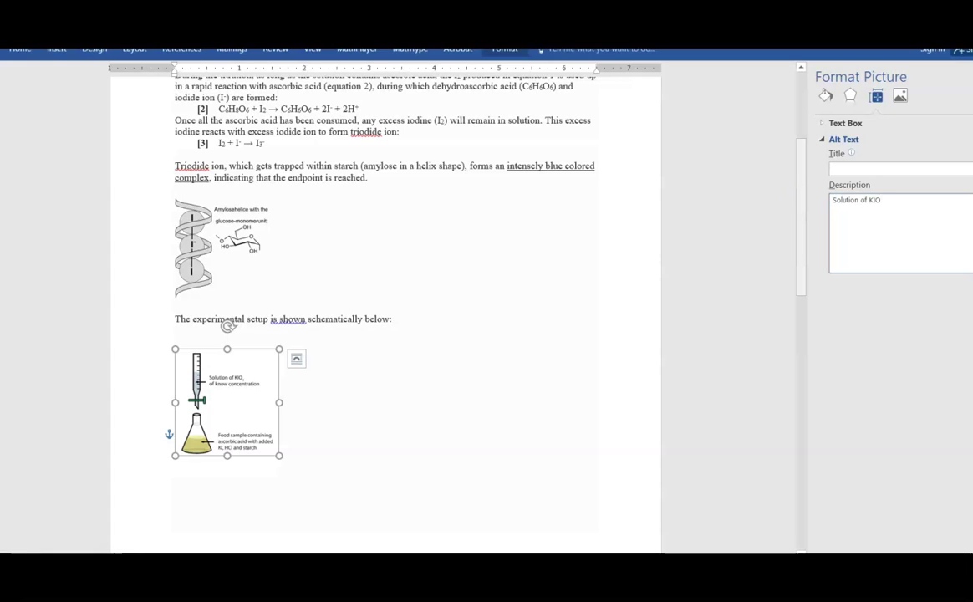
text(3 of know con)
text(cent)
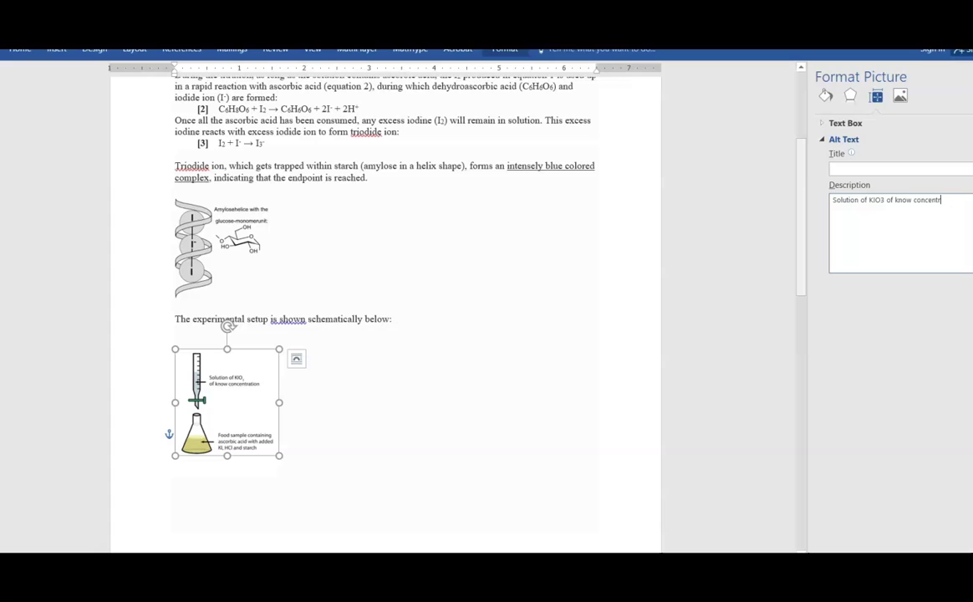
text(r)
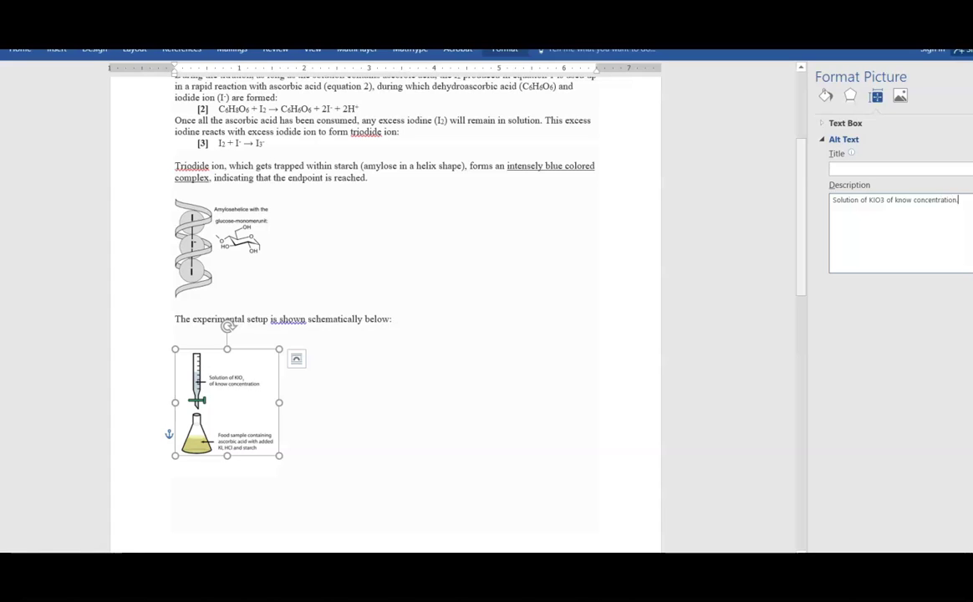
click(841, 169)
text(Beaker and gauge)
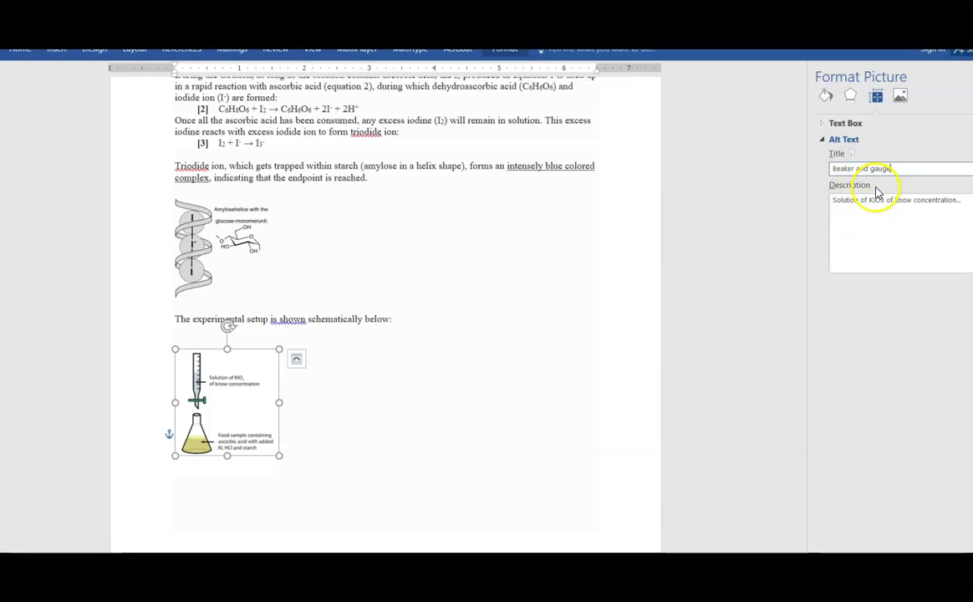
click(882, 217)
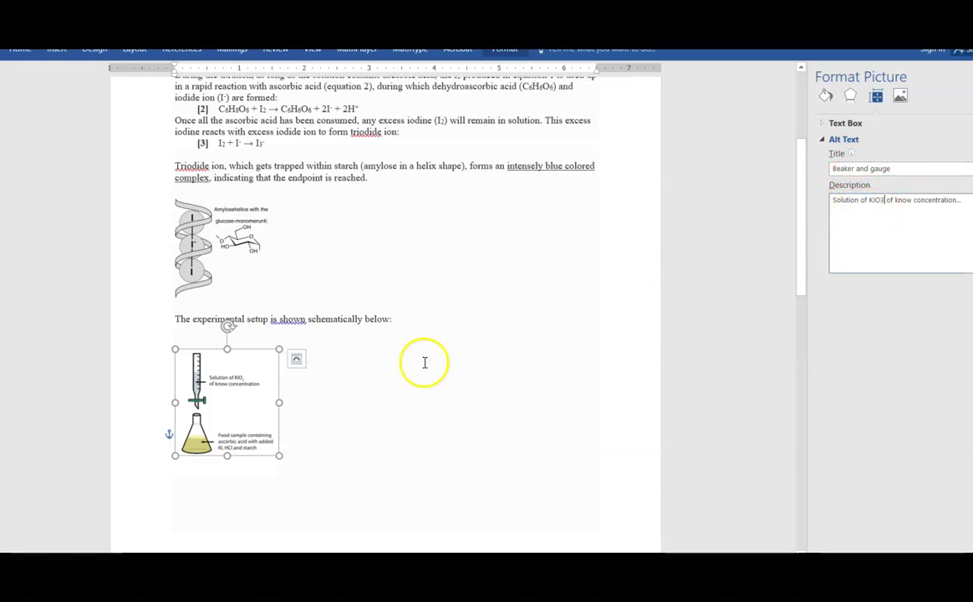
click(451, 398)
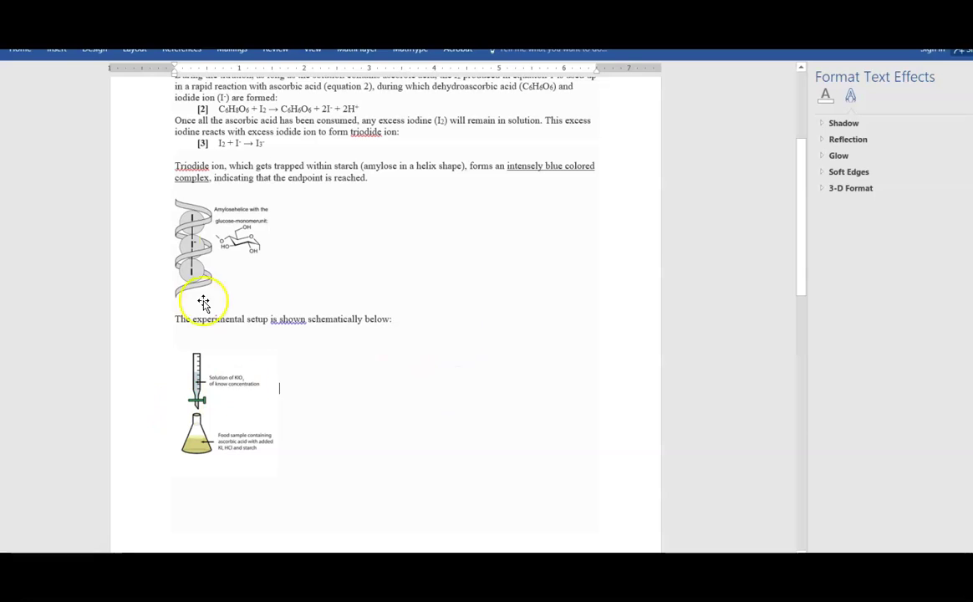
- Apply the Heading 1 style to the worksheet title
click(381, 394)
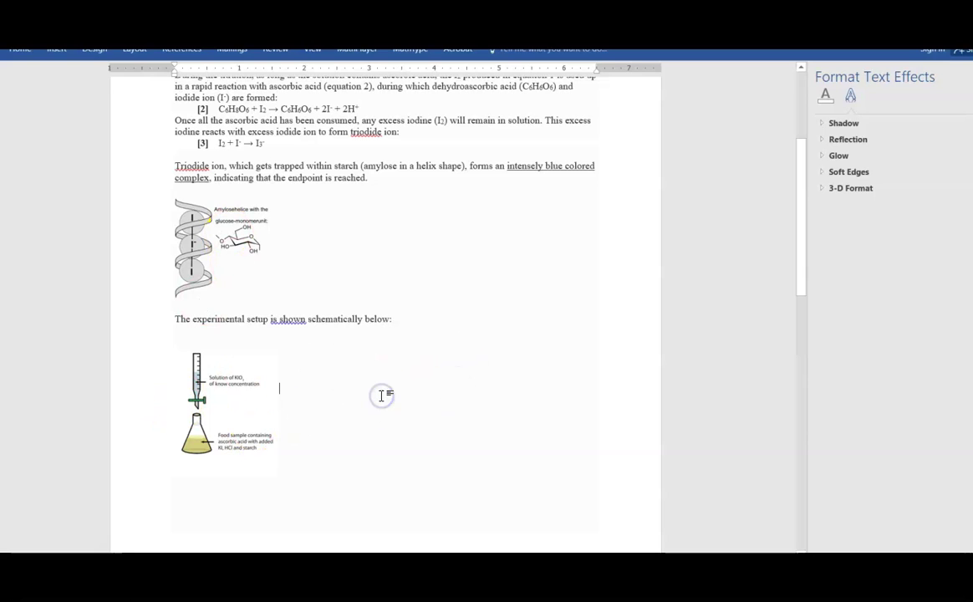
scroll(381, 394, up, 5)
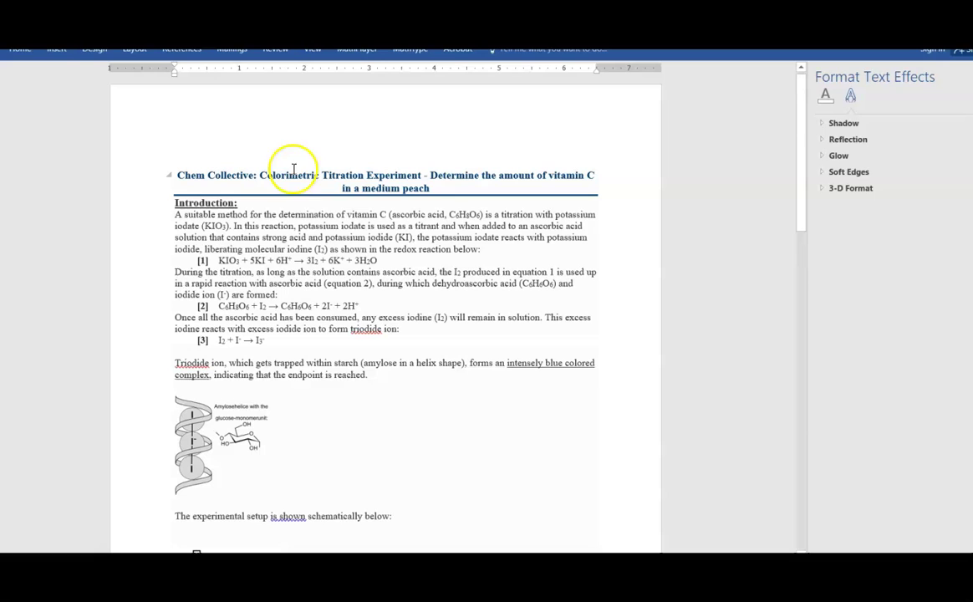
click(292, 168)
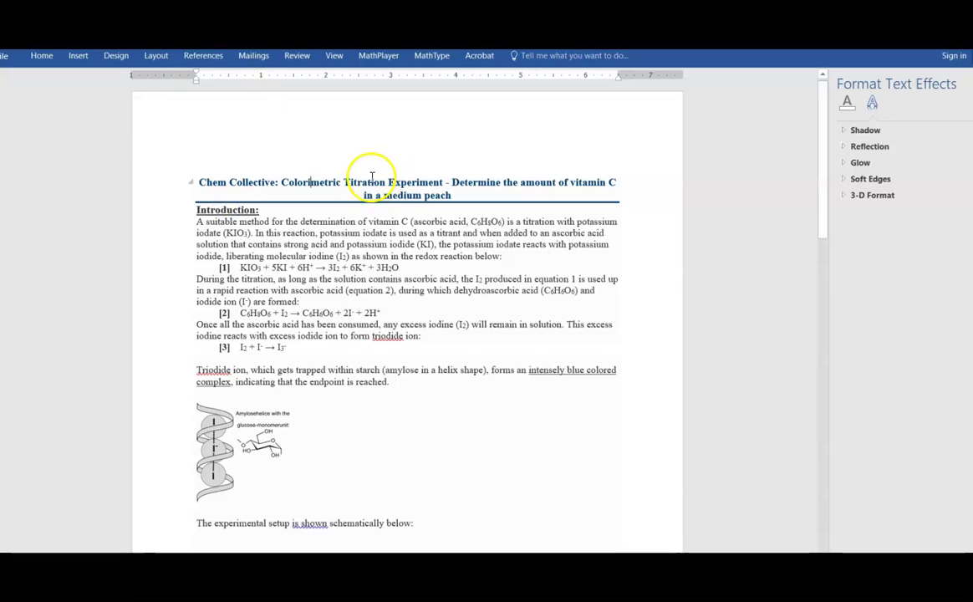
click(42, 55)
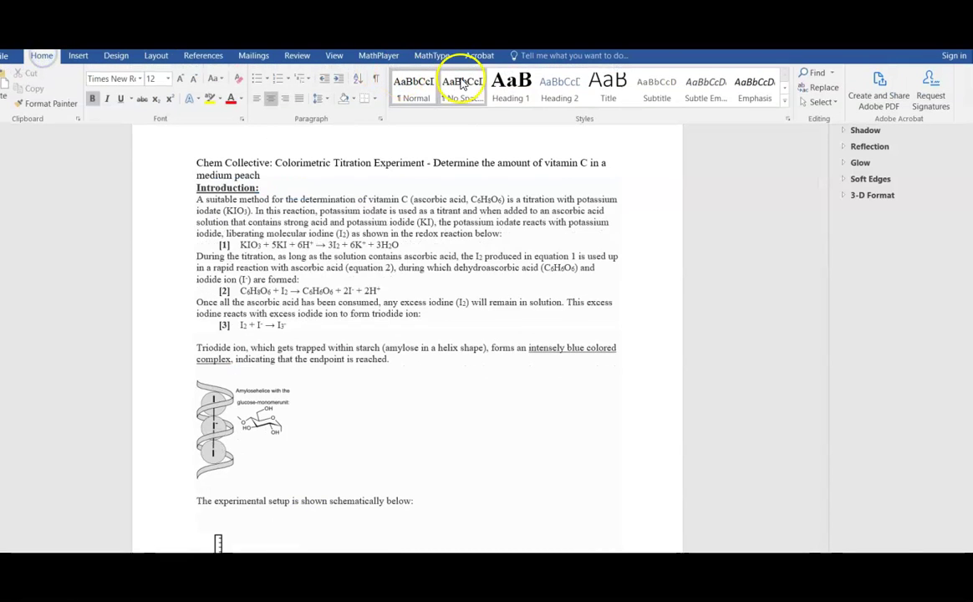
click(510, 84)
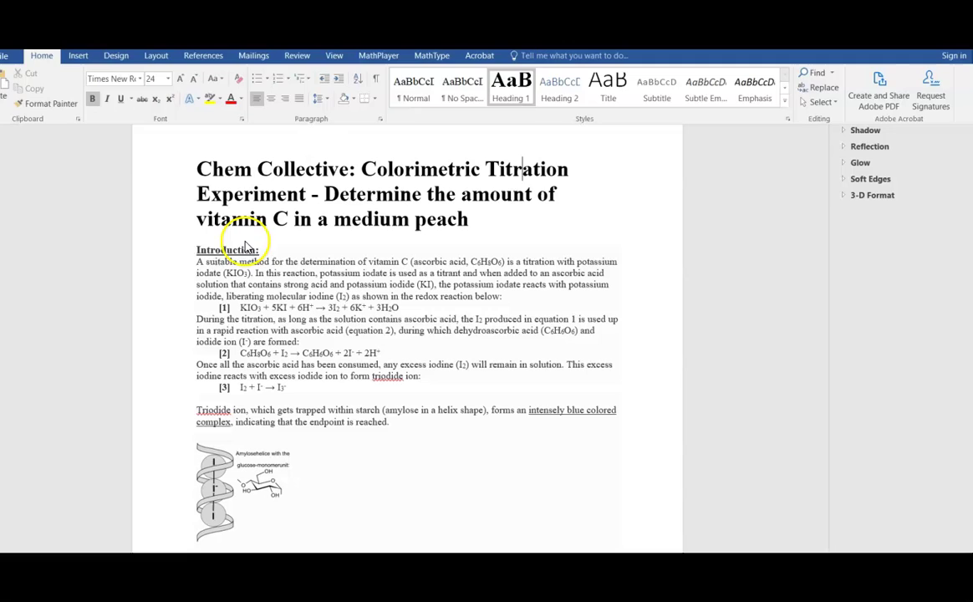
- Apply the Heading 2 style to the 'Introduction:' label
click(216, 250)
click(42, 55)
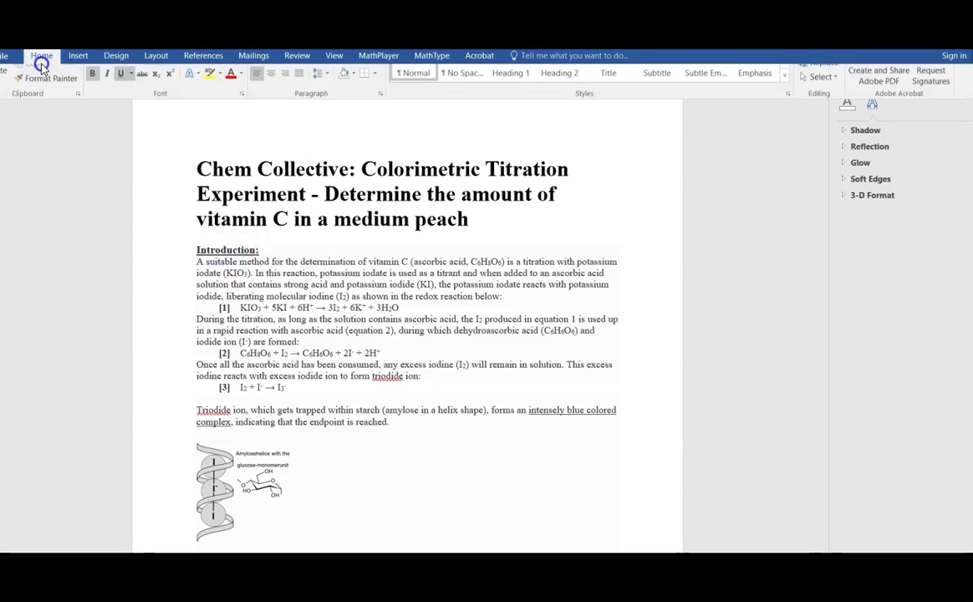
click(559, 92)
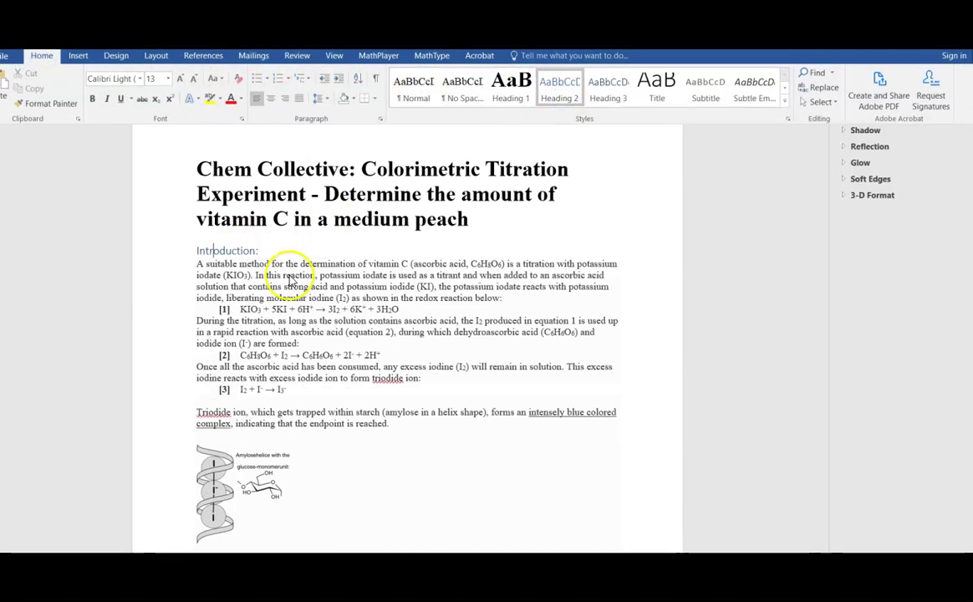
scroll(283, 289, down, 5)
scroll(284, 290, down, 6)
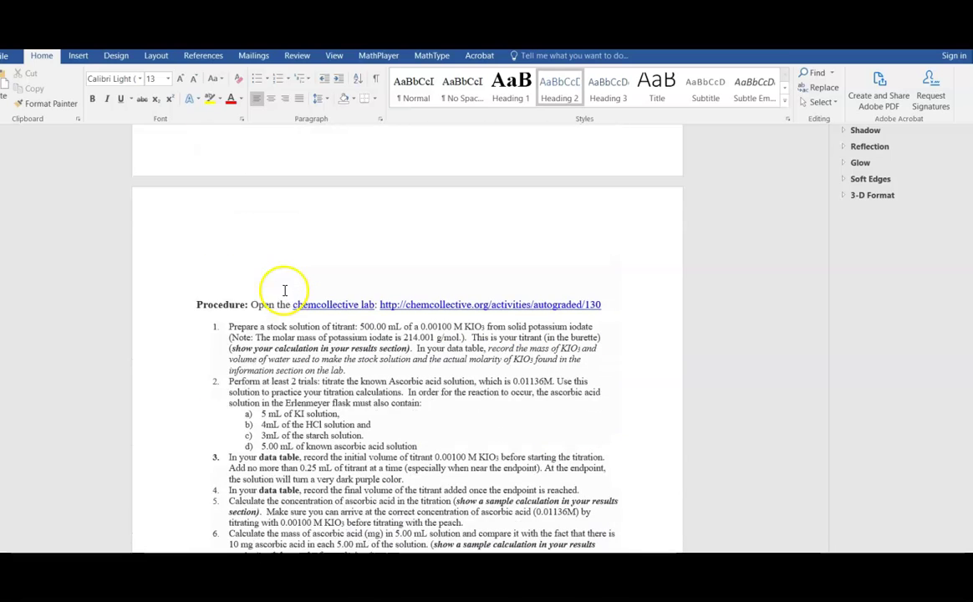
- Make 'Procedure:' a standalone Heading 2 and set the chemcollective sentence below to Normal style
click(217, 290)
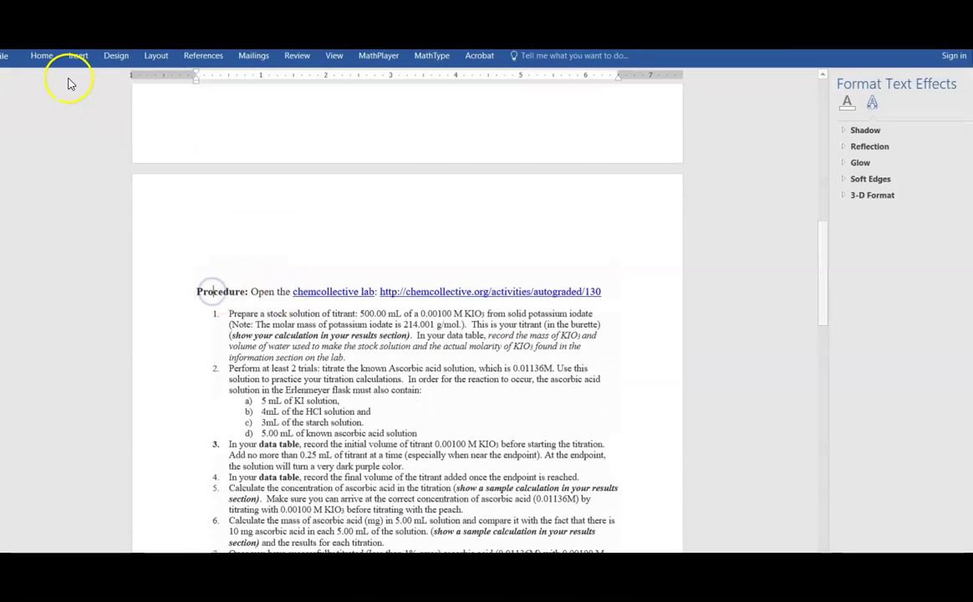
click(42, 57)
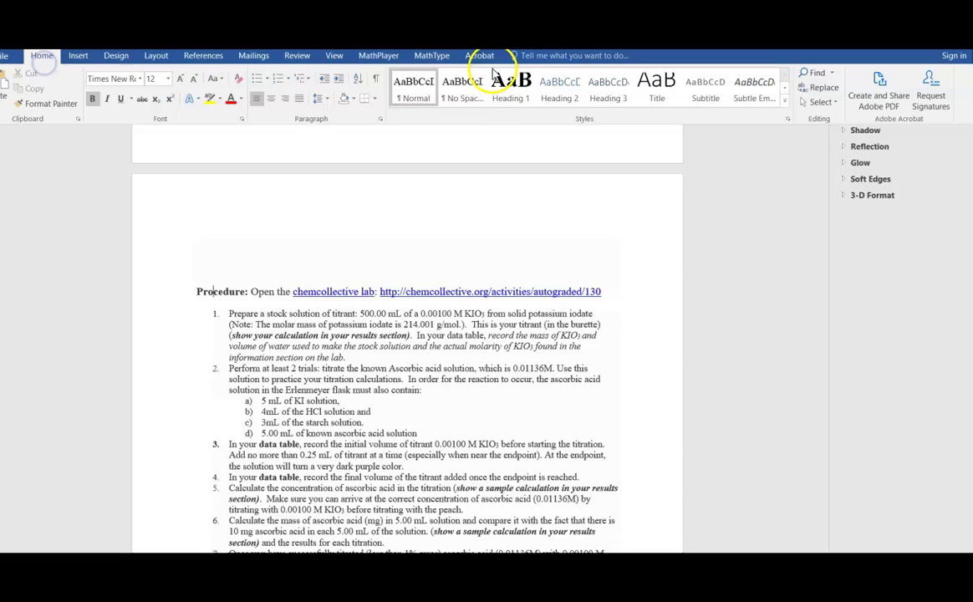
click(558, 88)
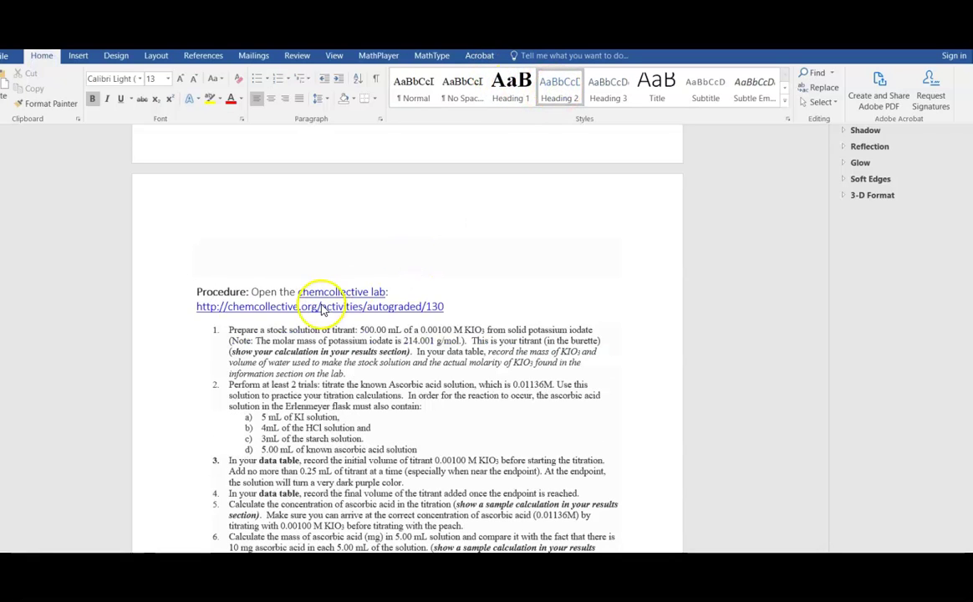
click(254, 291)
key(ctrl+z)
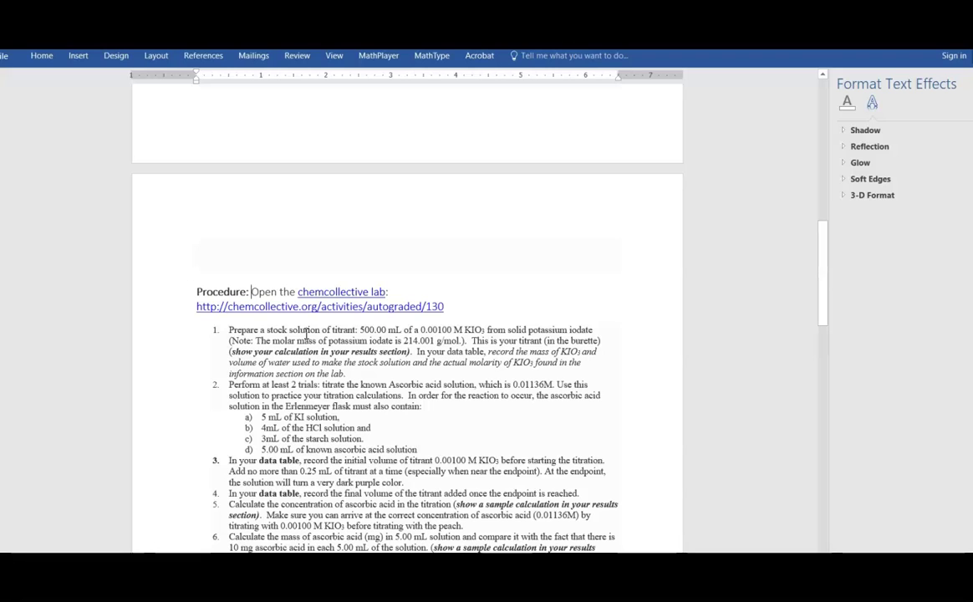
key(Return)
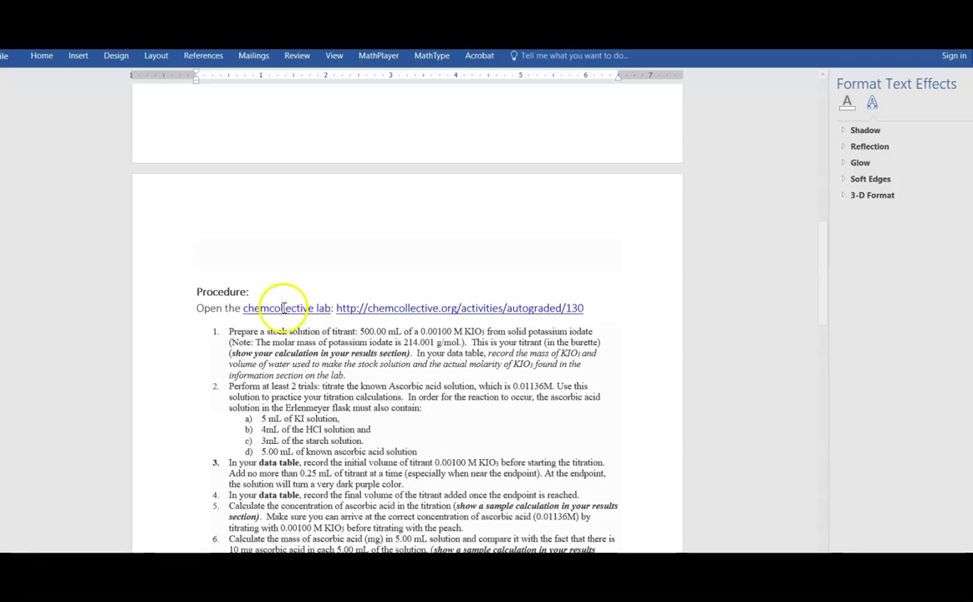
click(37, 66)
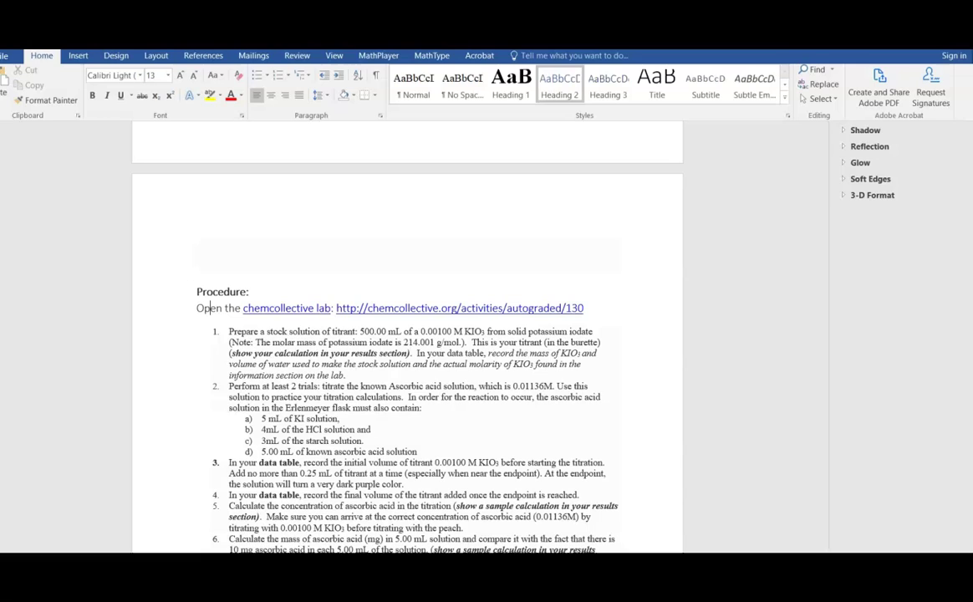
click(422, 93)
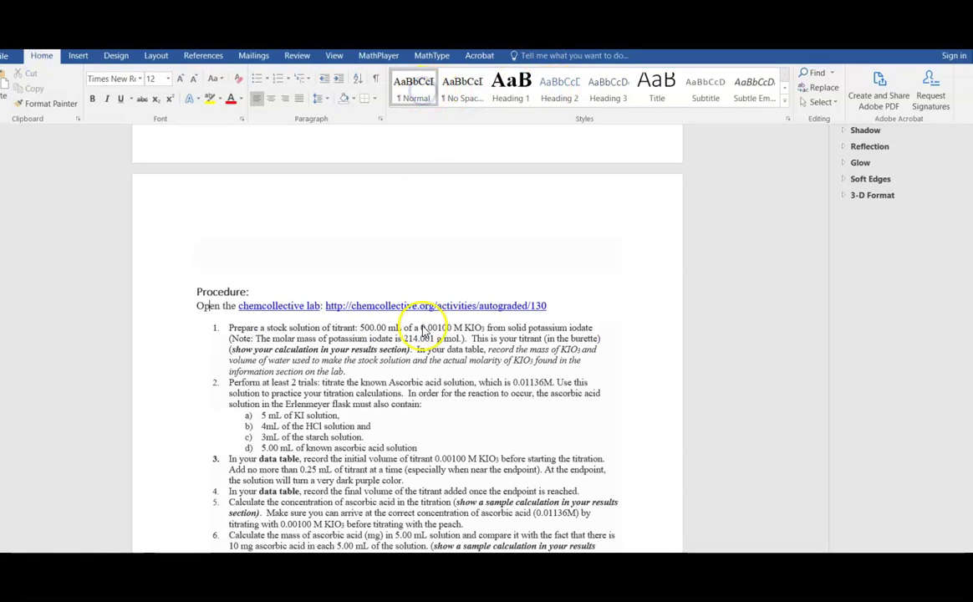
click(392, 311)
- Scroll through the numbered Procedure steps and inspect the a)–d) sub-list lettering
click(214, 327)
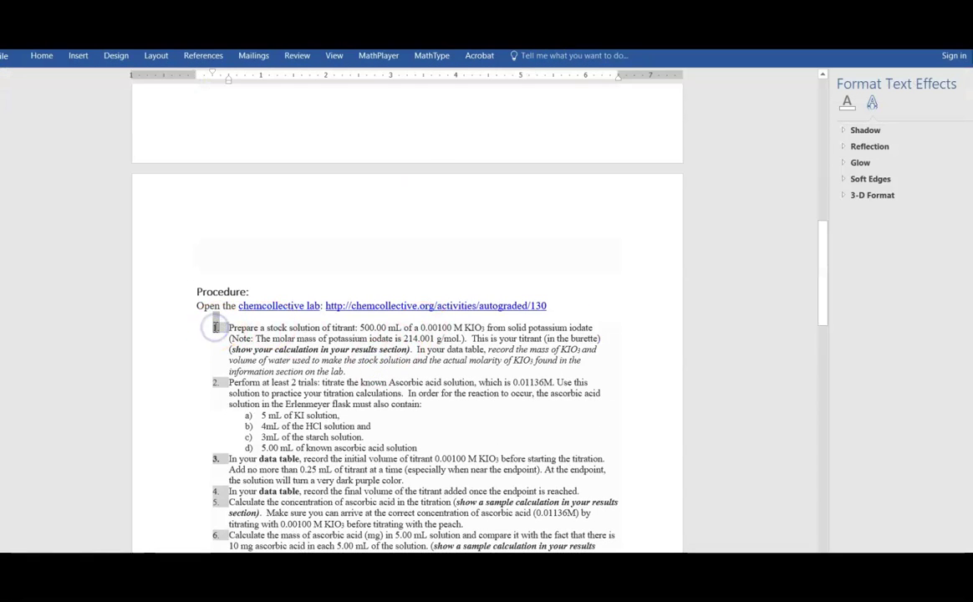
scroll(218, 448, down, 2)
scroll(243, 458, down, 1)
scroll(255, 459, down, 4)
scroll(254, 459, up, 1)
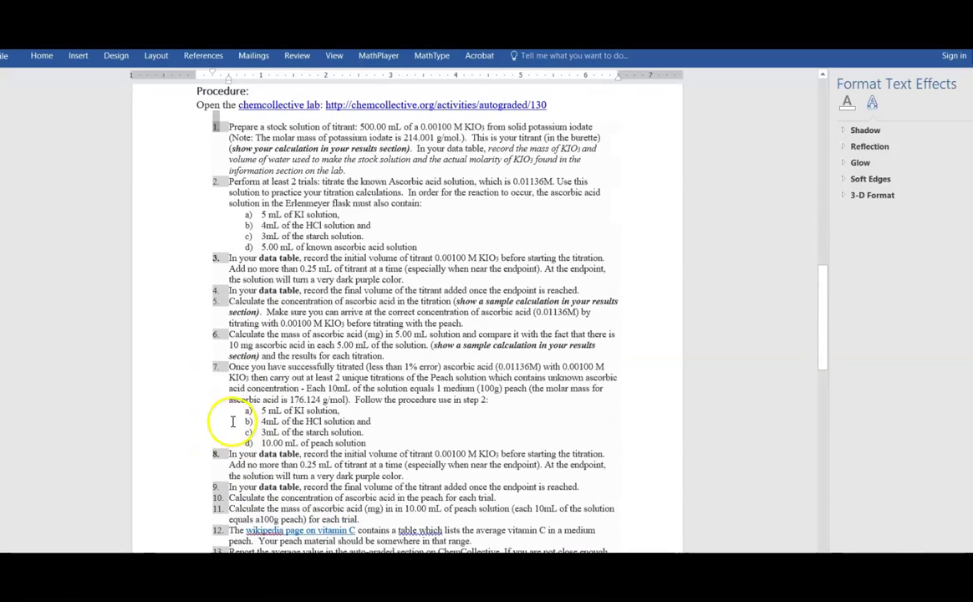
click(248, 412)
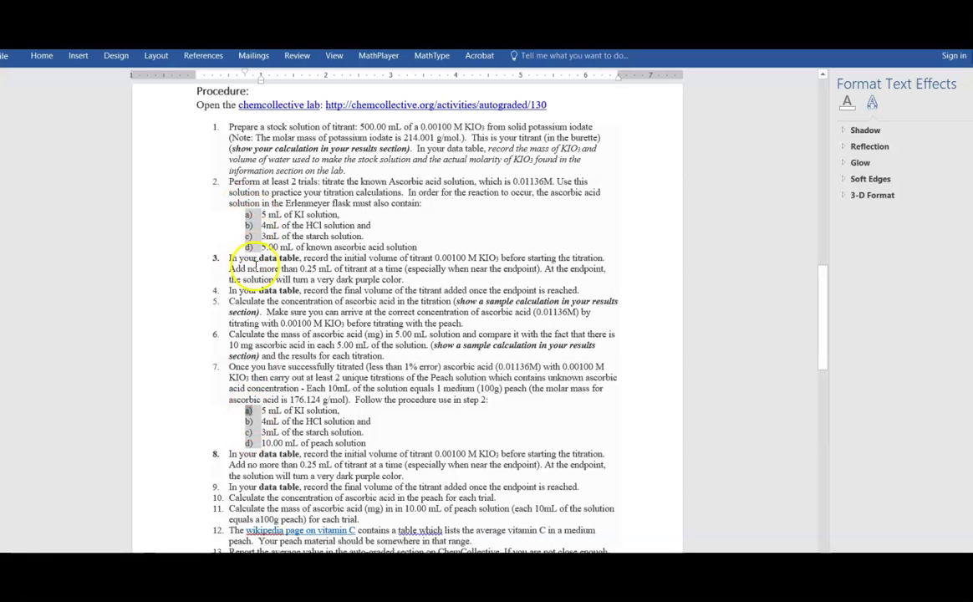
scroll(266, 247, down, 1)
scroll(266, 248, down, 4)
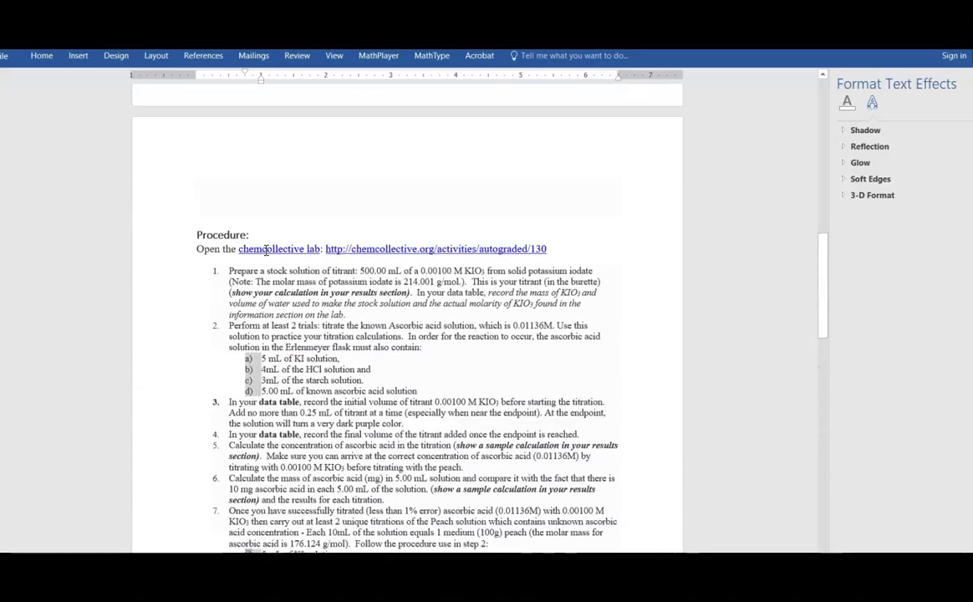
- Scroll back up to the introduction and place the caret at equation [1]'s label
scroll(265, 251, up, 3)
scroll(265, 252, up, 4)
scroll(264, 252, up, 1)
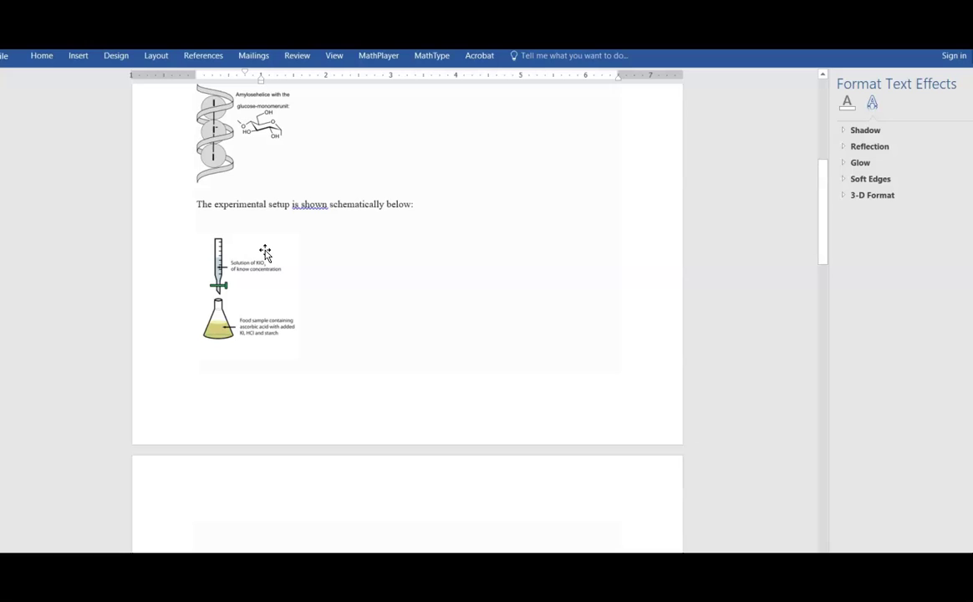
scroll(322, 263, up, 2)
scroll(320, 264, up, 1)
scroll(320, 263, up, 1)
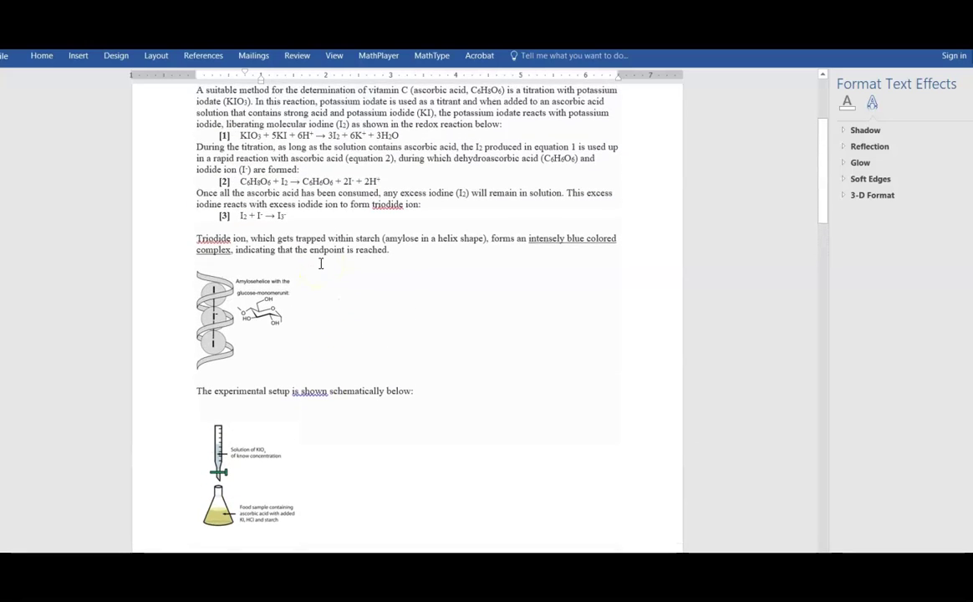
scroll(322, 261, up, 2)
scroll(276, 247, up, 1)
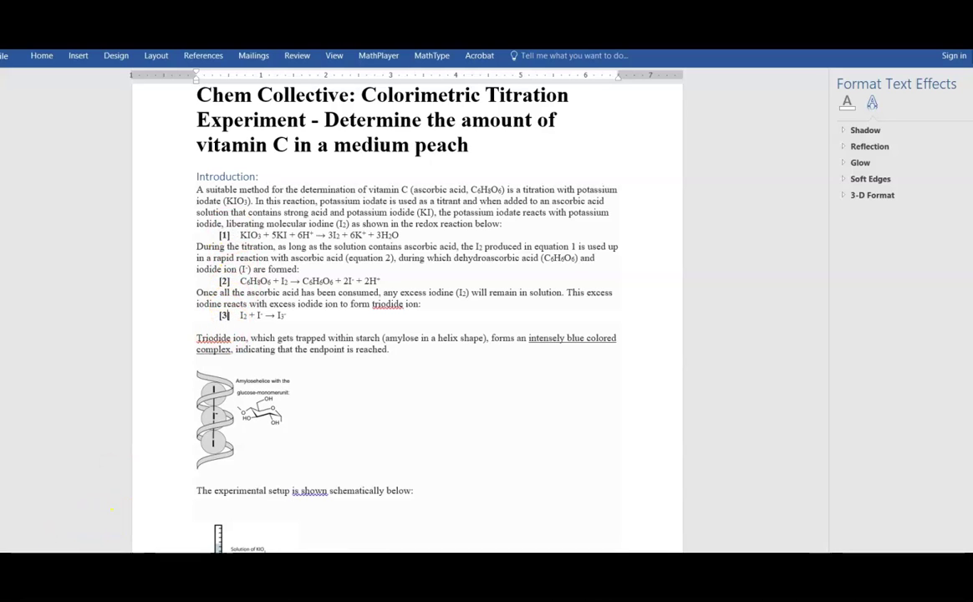
scroll(200, 352, up, 2)
click(237, 312)
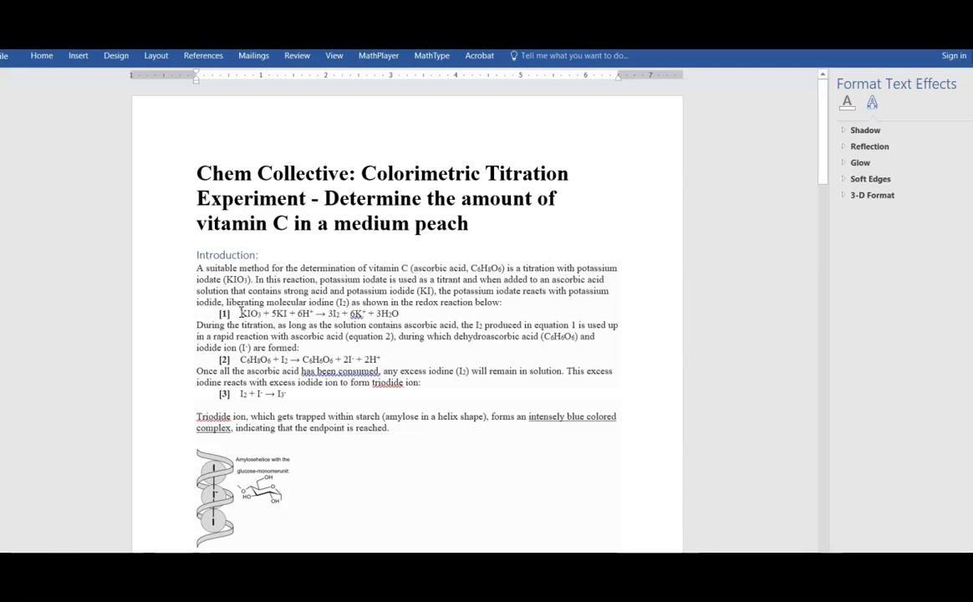
- Remove the typed [1] label and leading tab from the KIO3 equation, then browse Numbering formats
click(240, 312)
key(BackSpace)
key(BackSpace)
key(BackSpace)
key(BackSpace)
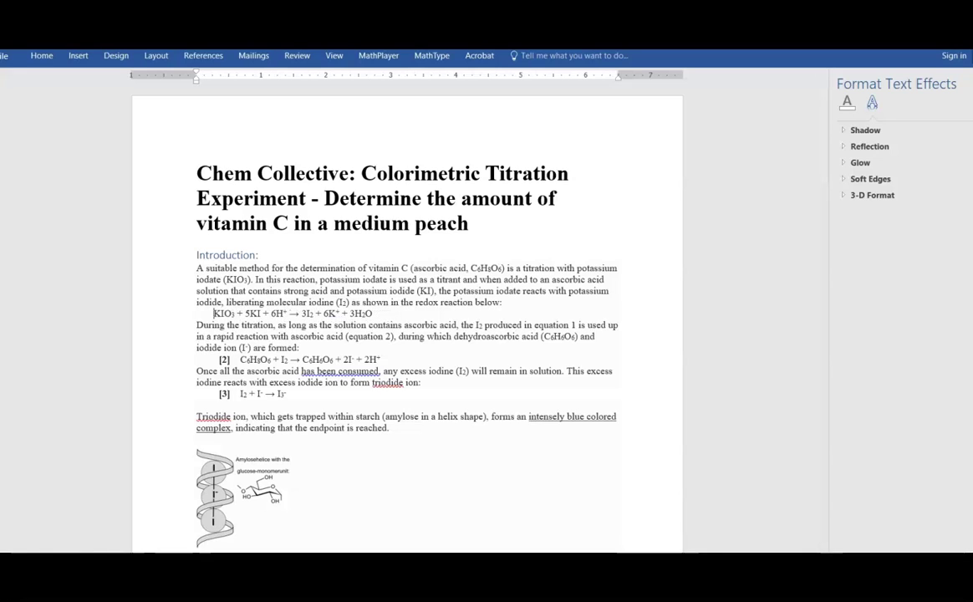
key(BackSpace)
key(BackSpace)
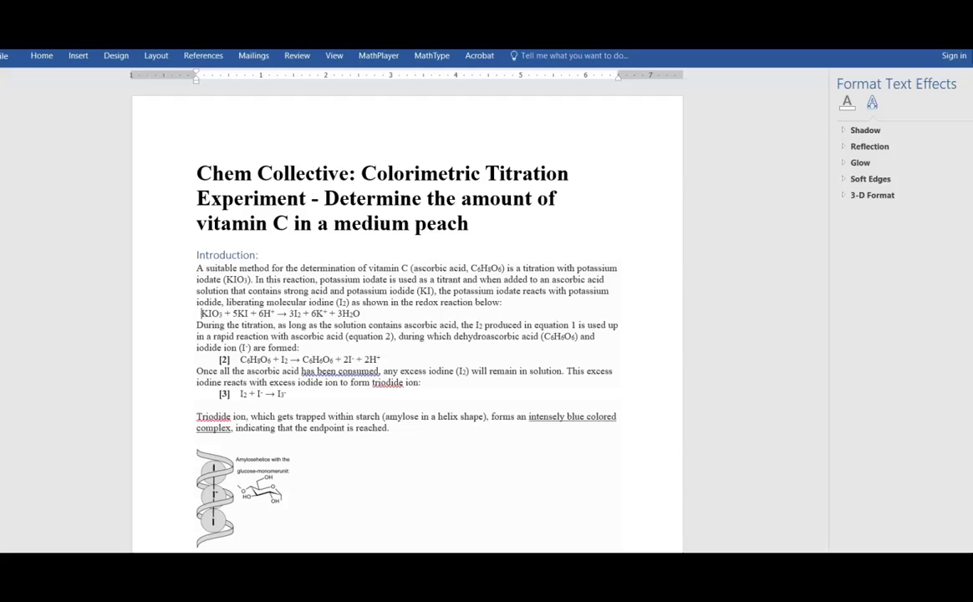
key(BackSpace)
key(BackSpace)
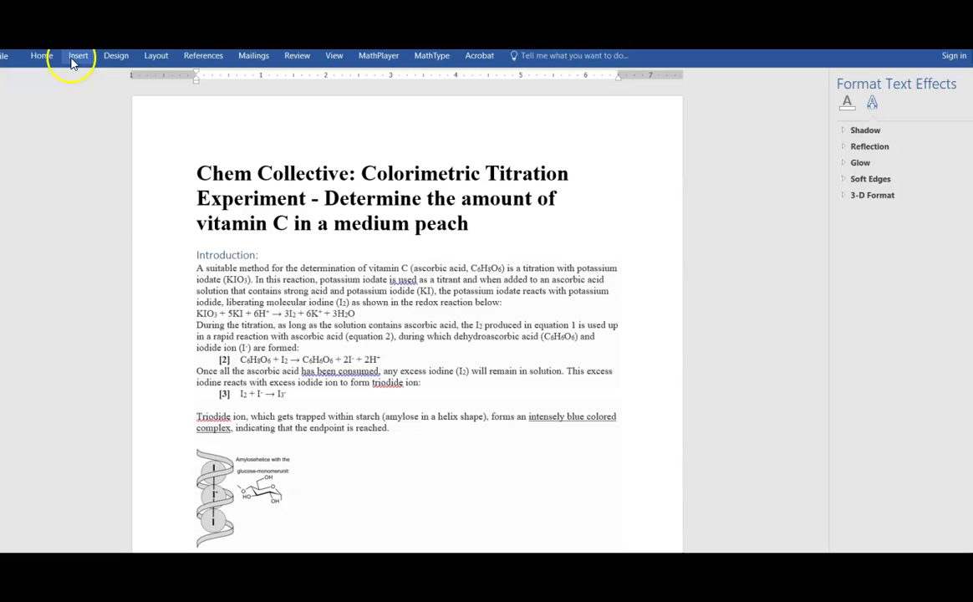
click(44, 57)
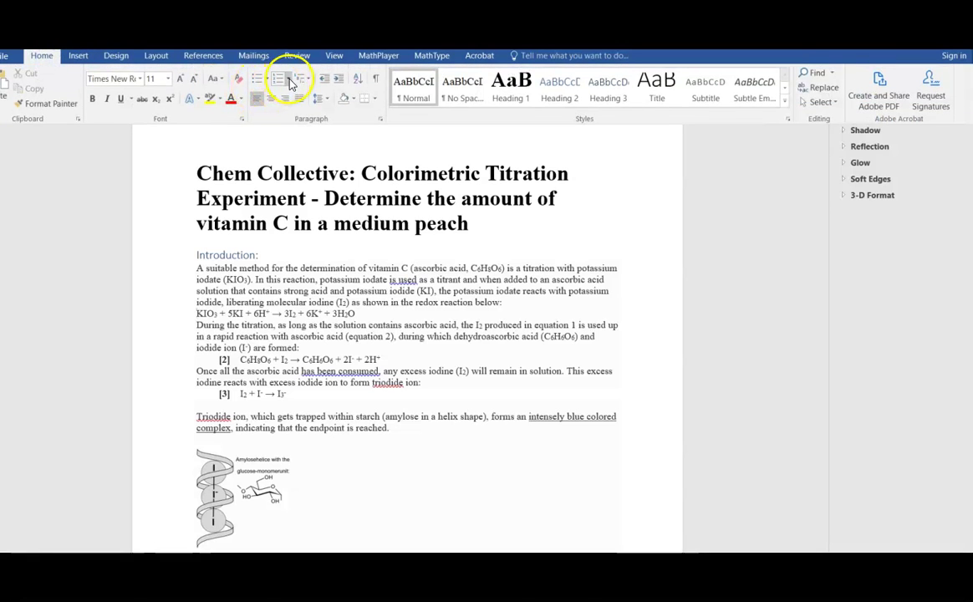
click(290, 79)
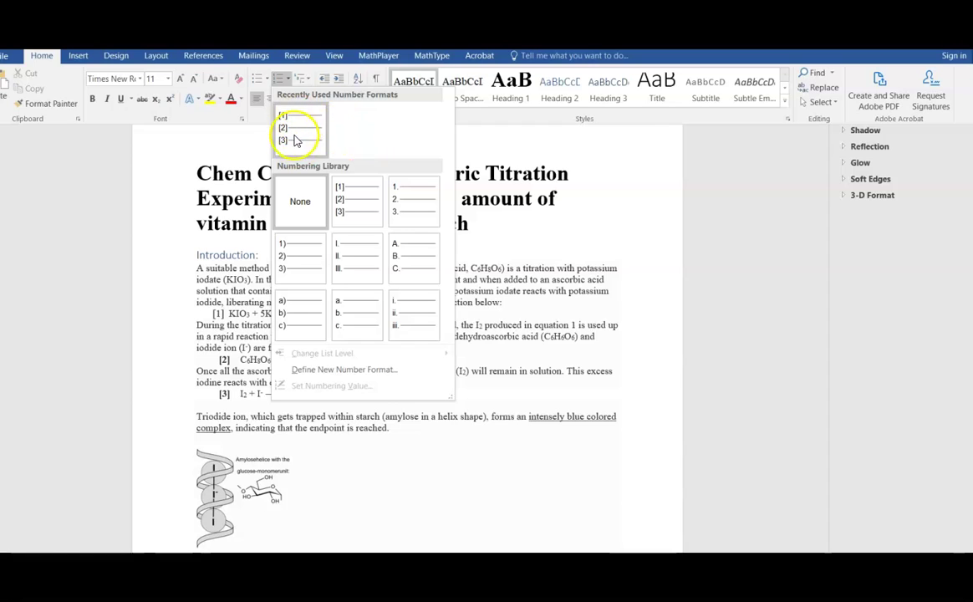
- Define a new 1, 2, 3 number format shown as [1] and apply it to the KIO3 equation
click(324, 369)
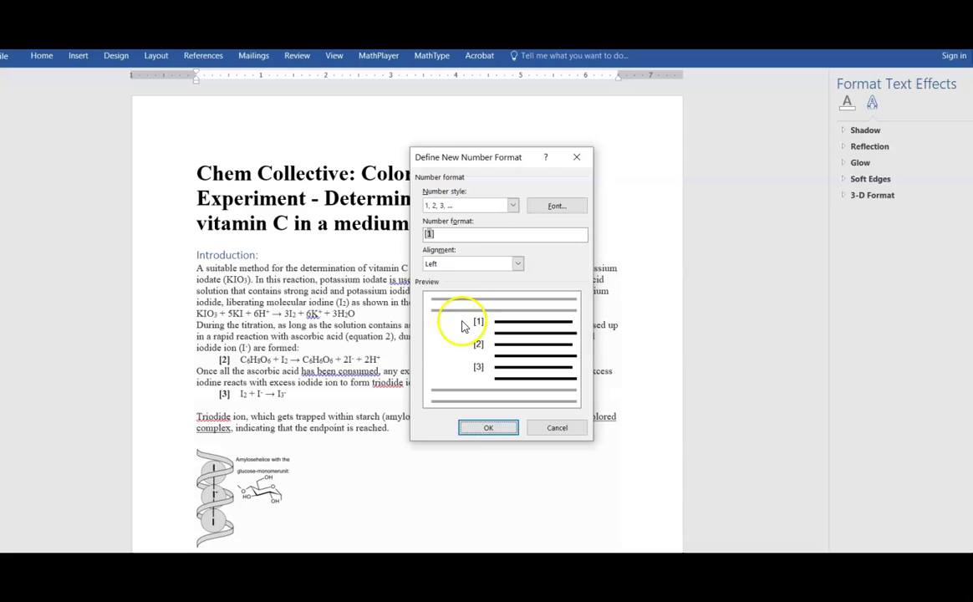
click(429, 233)
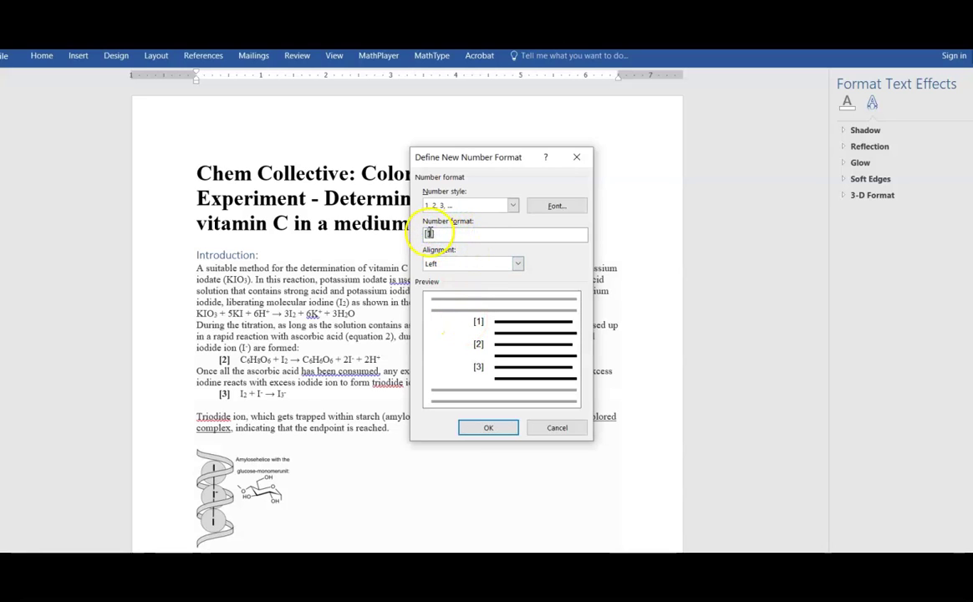
click(513, 207)
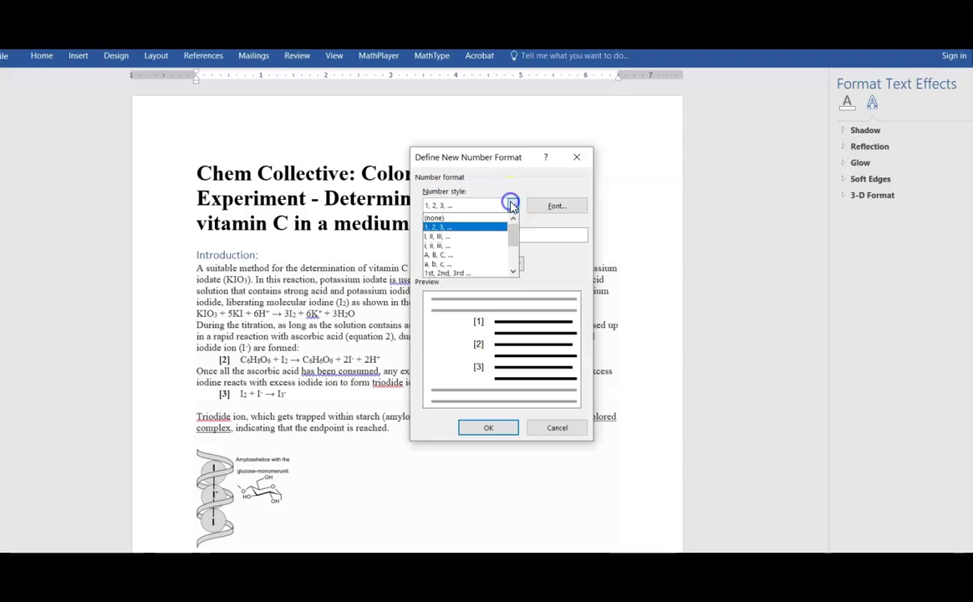
click(464, 223)
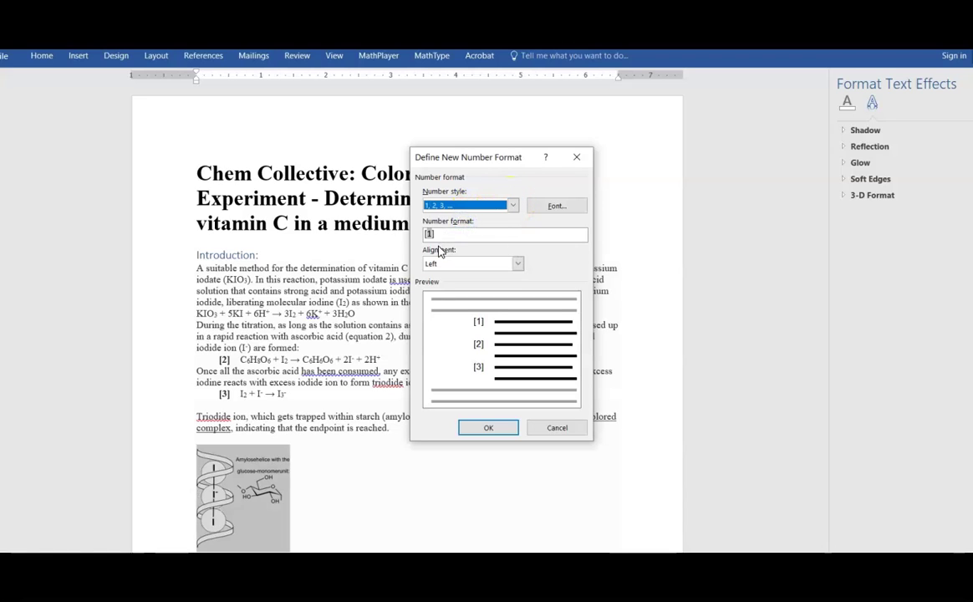
click(437, 234)
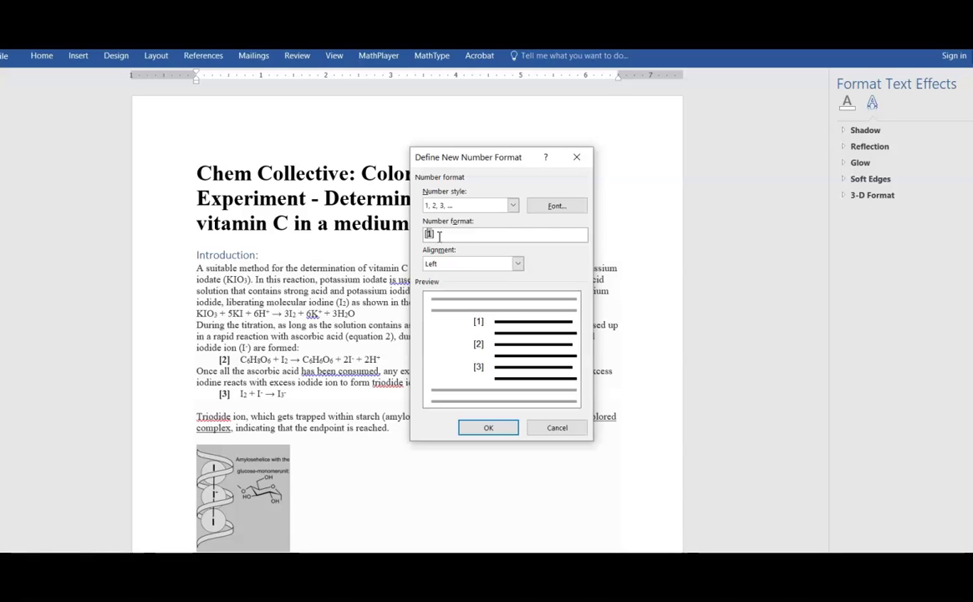
click(487, 426)
click(238, 313)
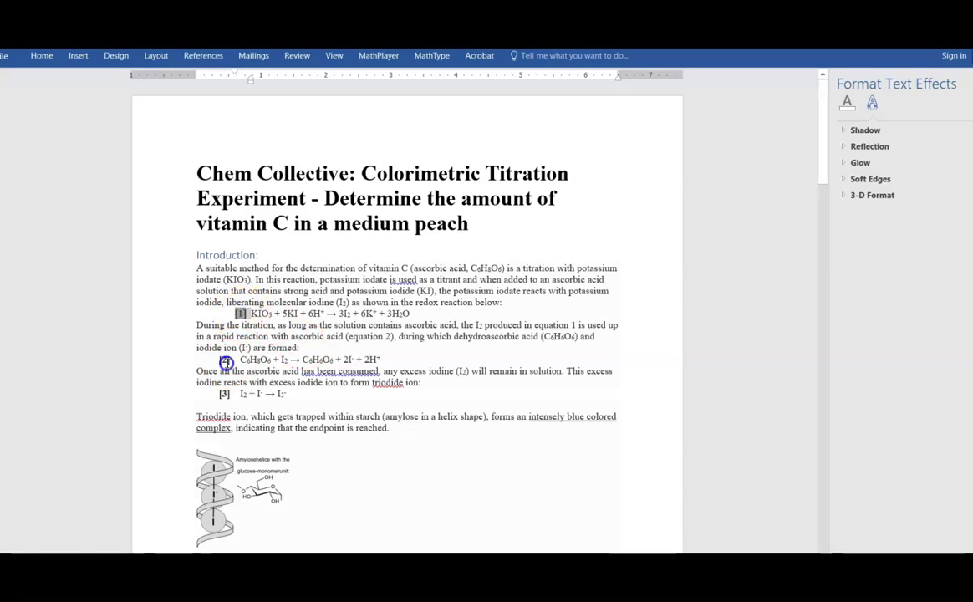
- Delete equation two's typed [2] label and apply automatic bracketed numbering to it
click(224, 360)
click(240, 313)
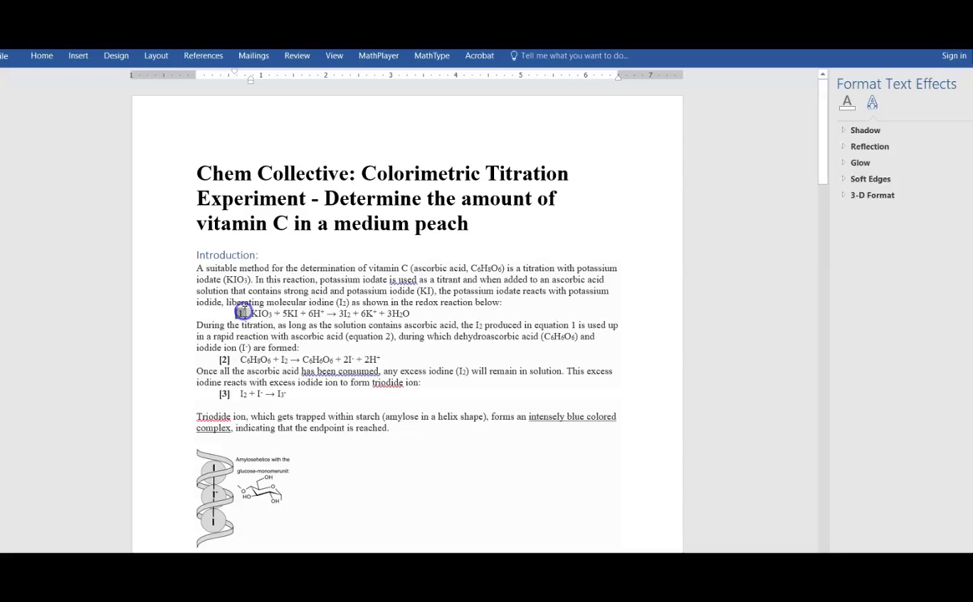
double_click(240, 312)
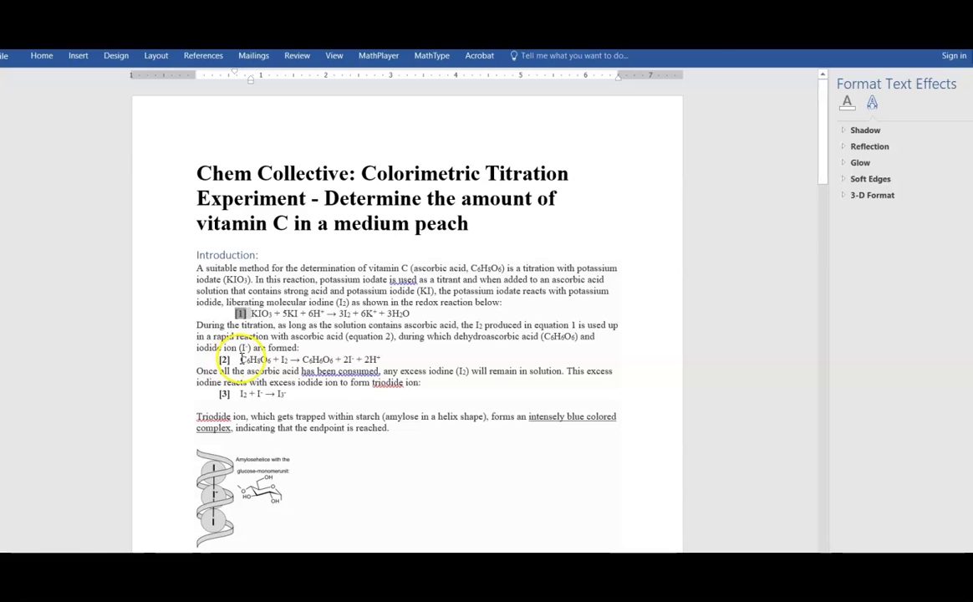
drag(238, 359, 206, 358)
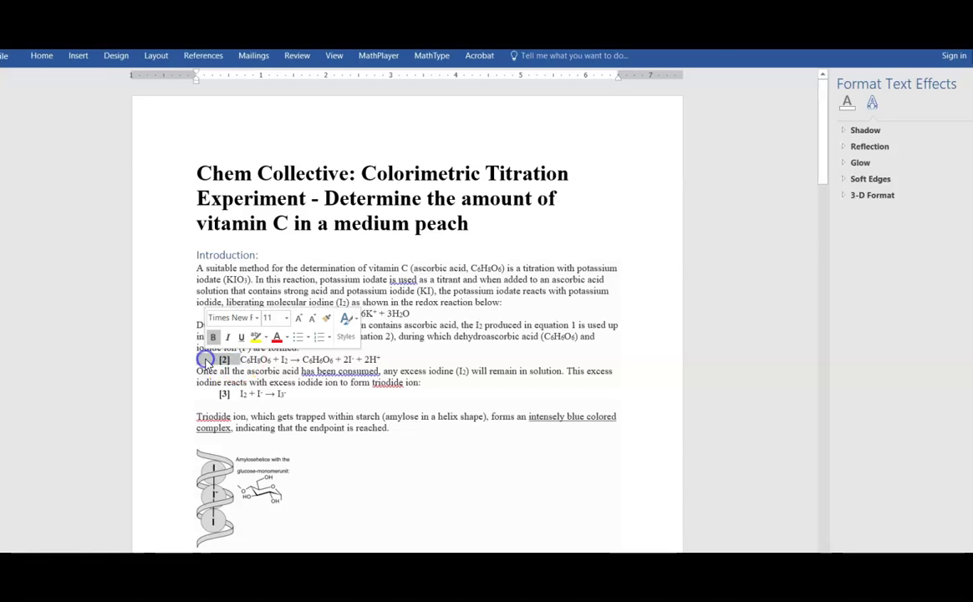
key(Delete)
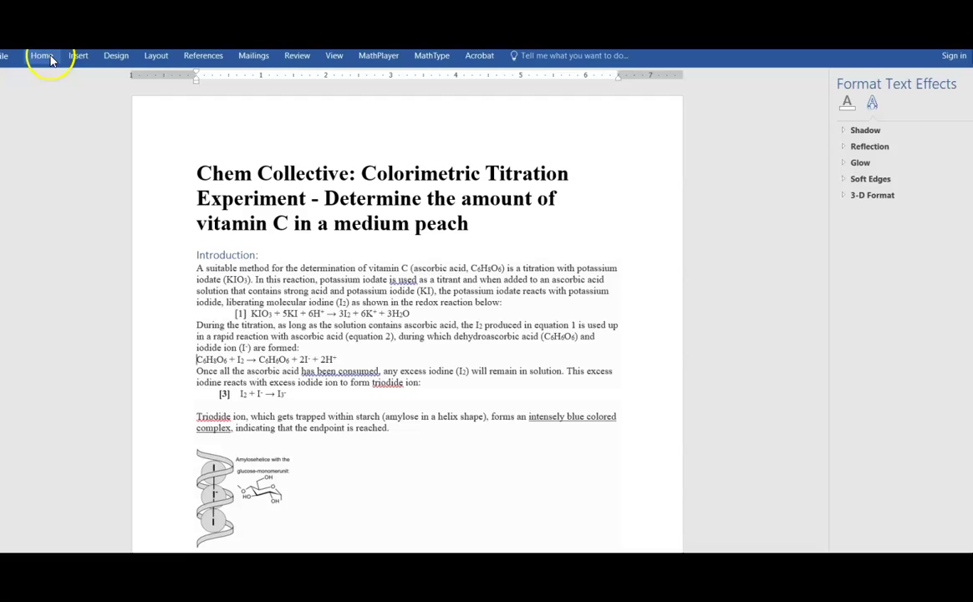
click(44, 57)
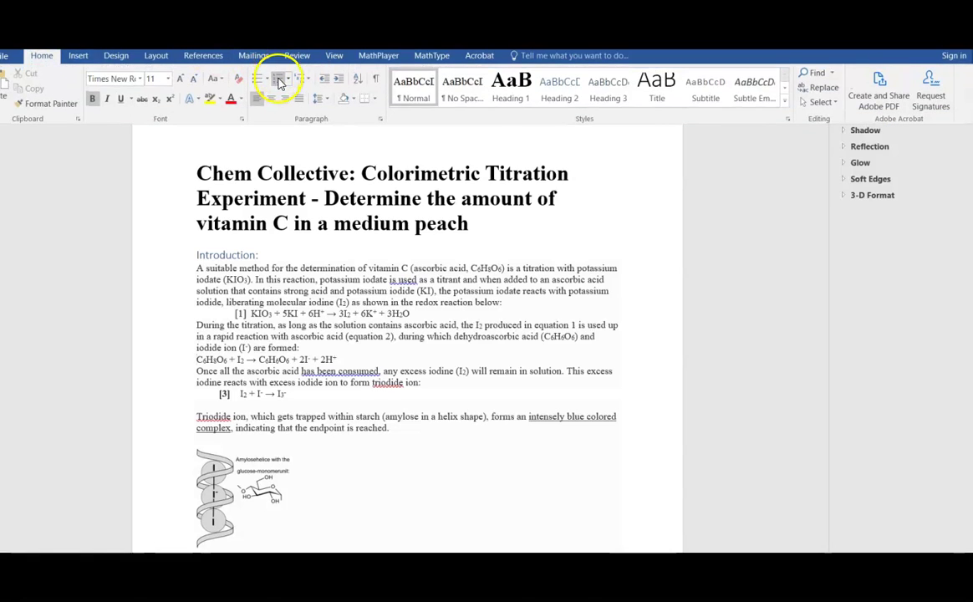
click(282, 81)
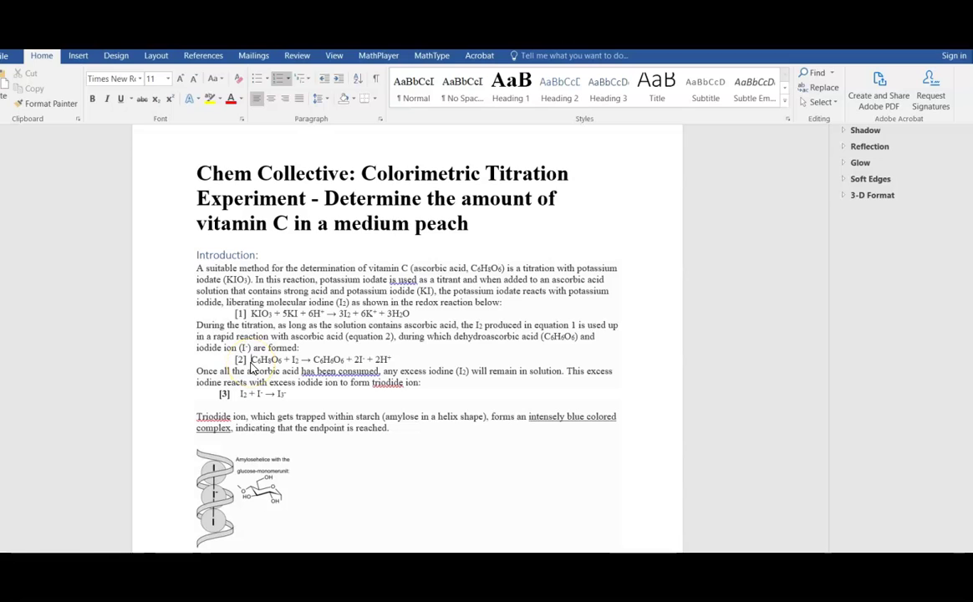
- Delete equation three's typed [3] label, apply matching automatic numbering, and collapse the ribbon
click(240, 311)
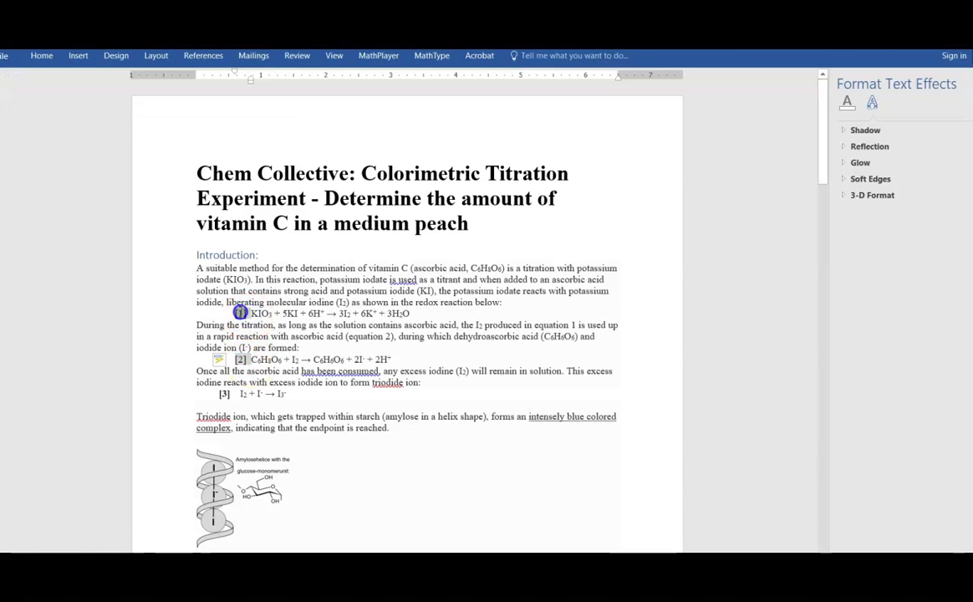
click(242, 359)
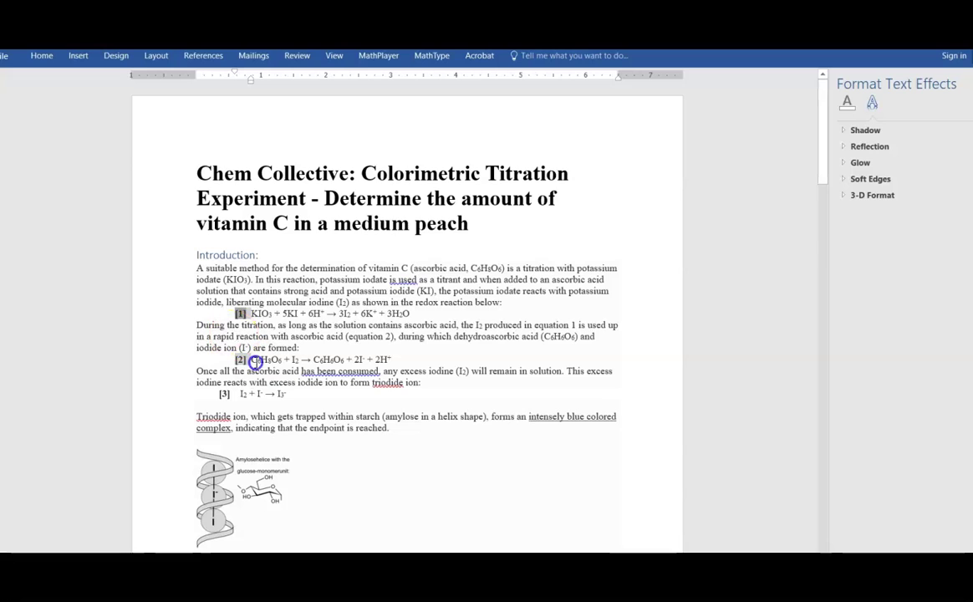
click(215, 394)
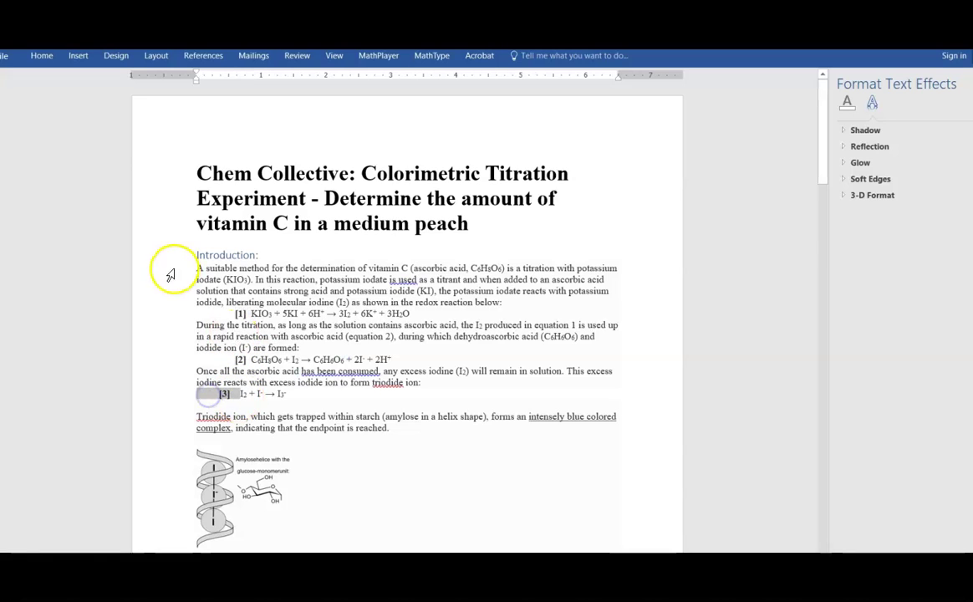
key(Delete)
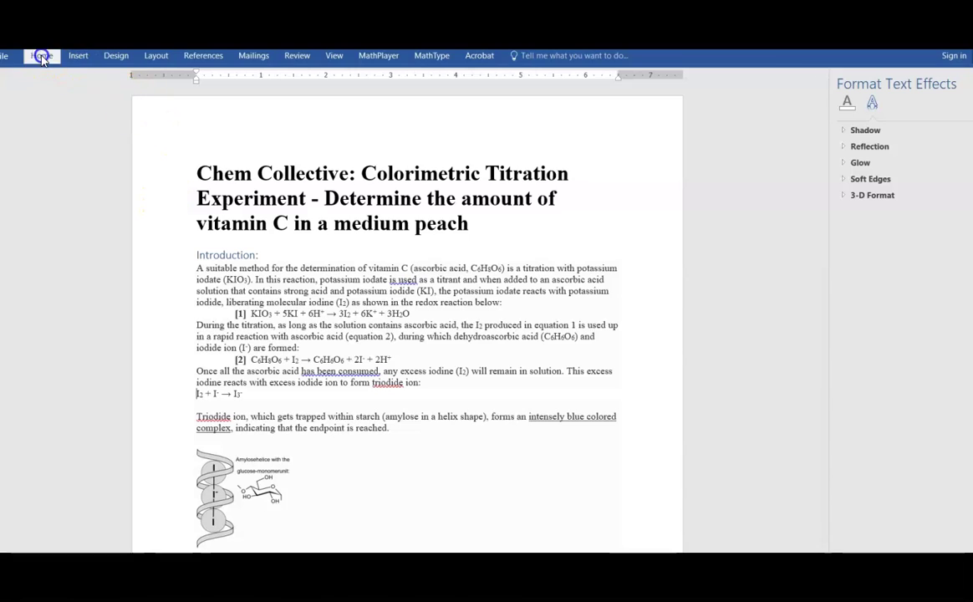
click(42, 57)
click(278, 78)
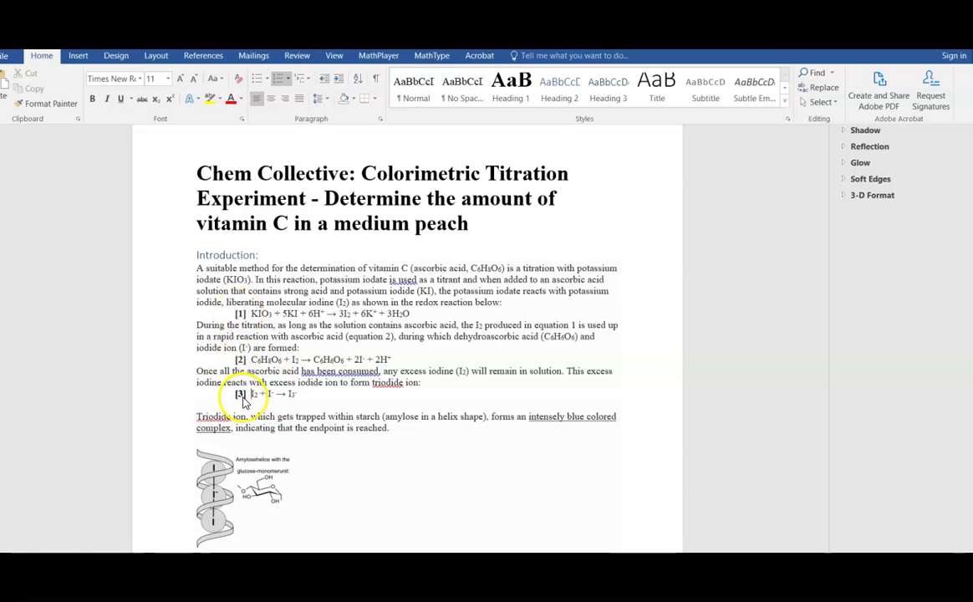
key(ctrl+F1)
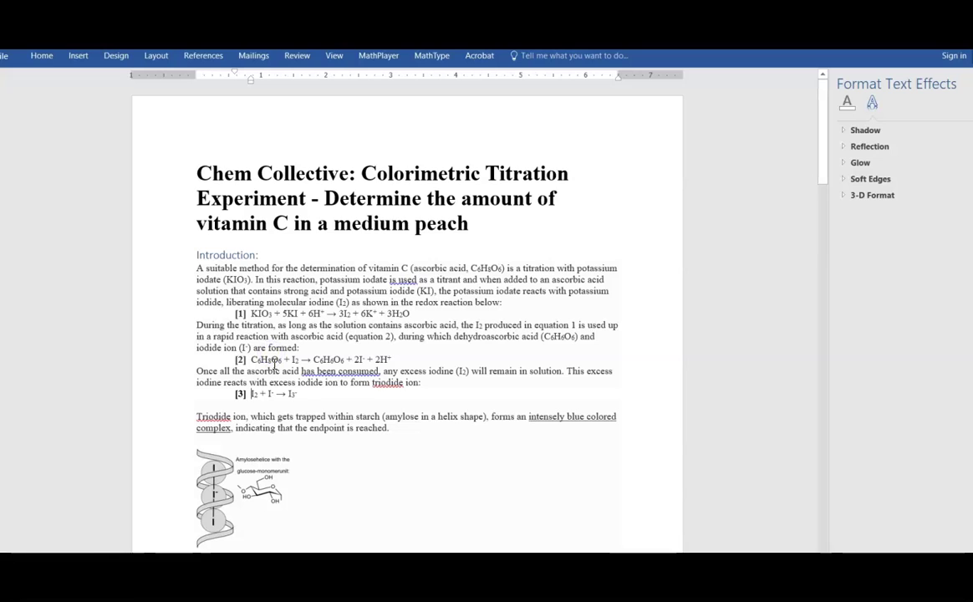
click(249, 365)
click(319, 311)
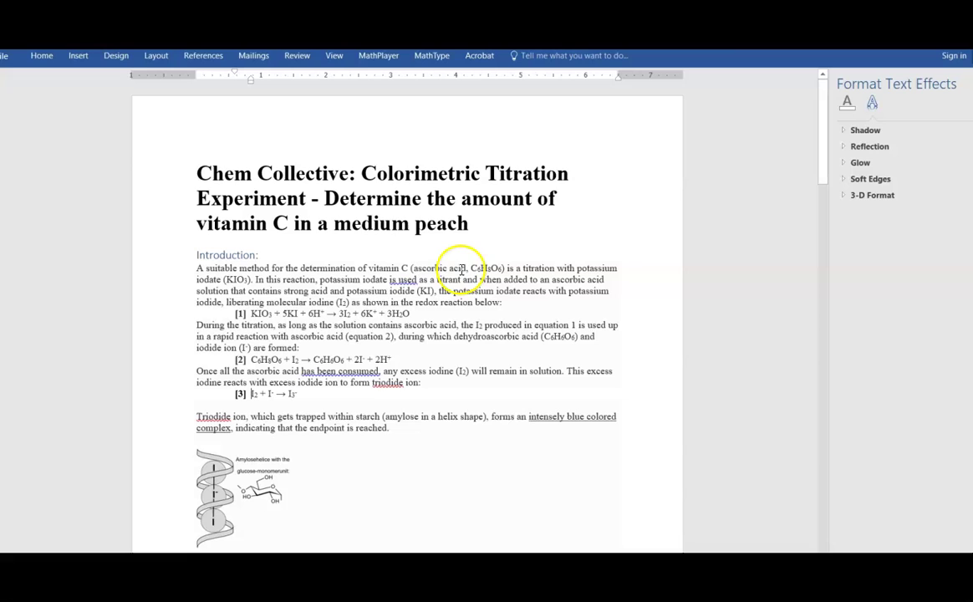
drag(470, 266, 502, 268)
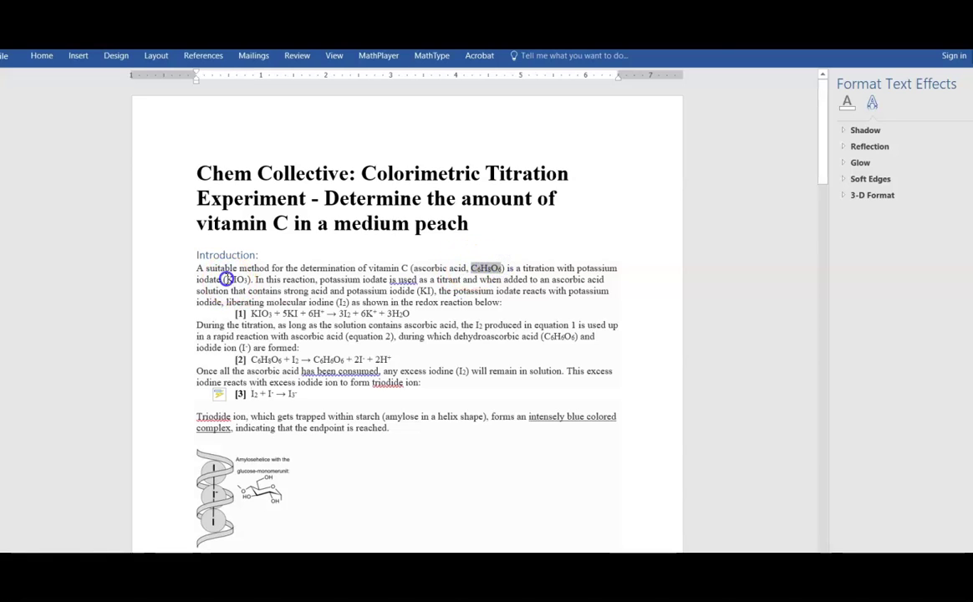
drag(222, 279, 409, 318)
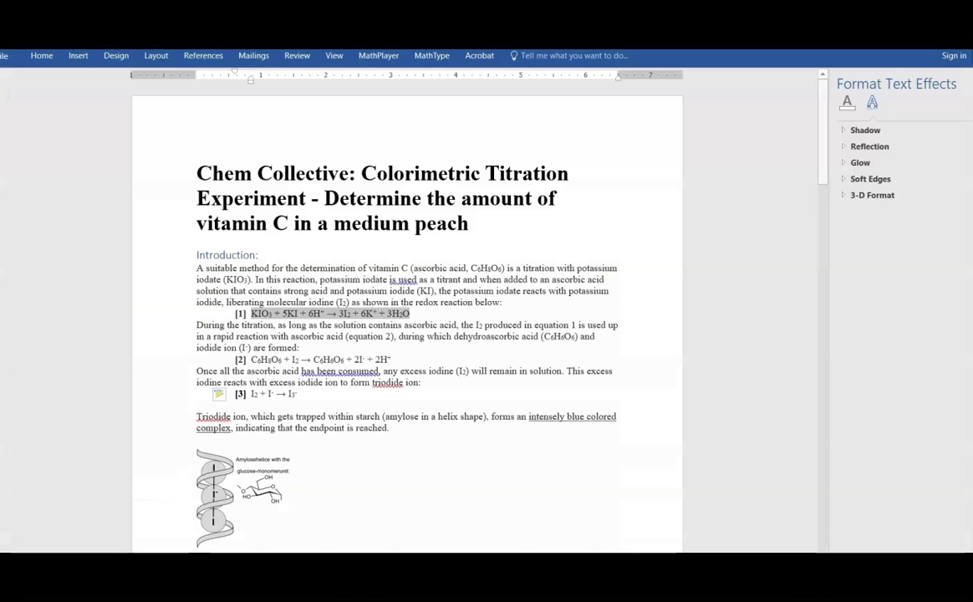
- Select equation [1]'s text and paste it into a new inline MathType equation
click(384, 299)
click(414, 314)
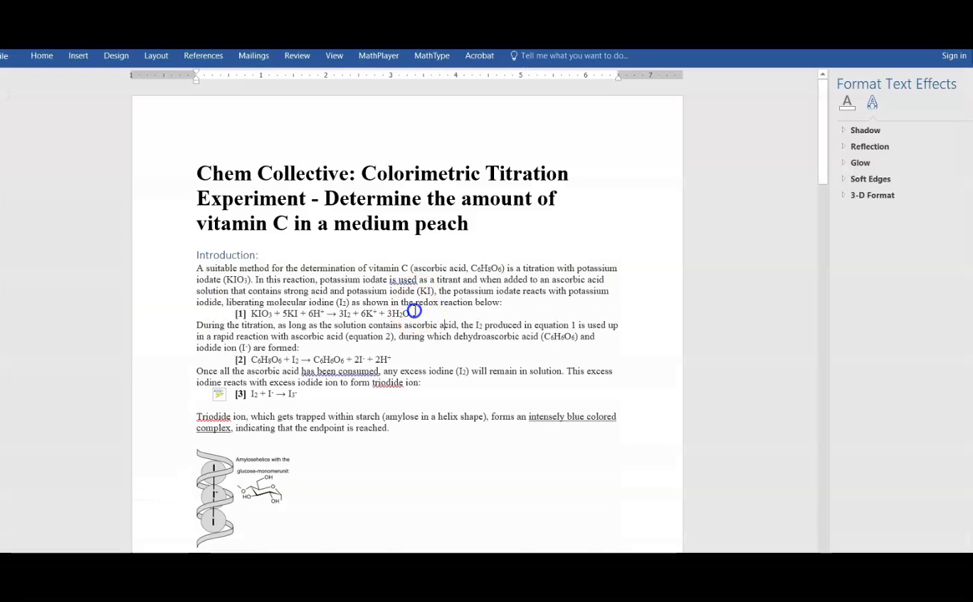
drag(412, 313, 254, 314)
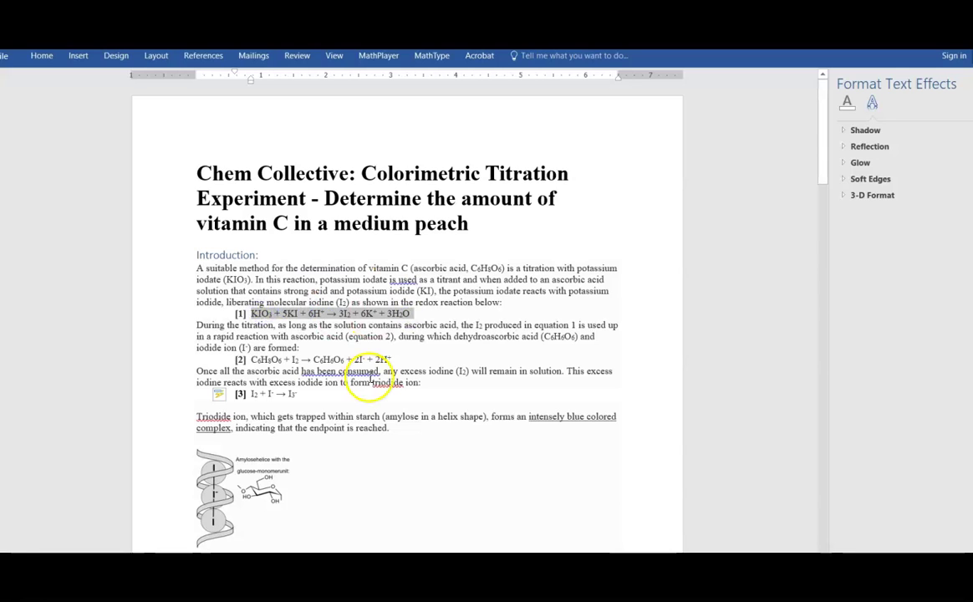
click(442, 57)
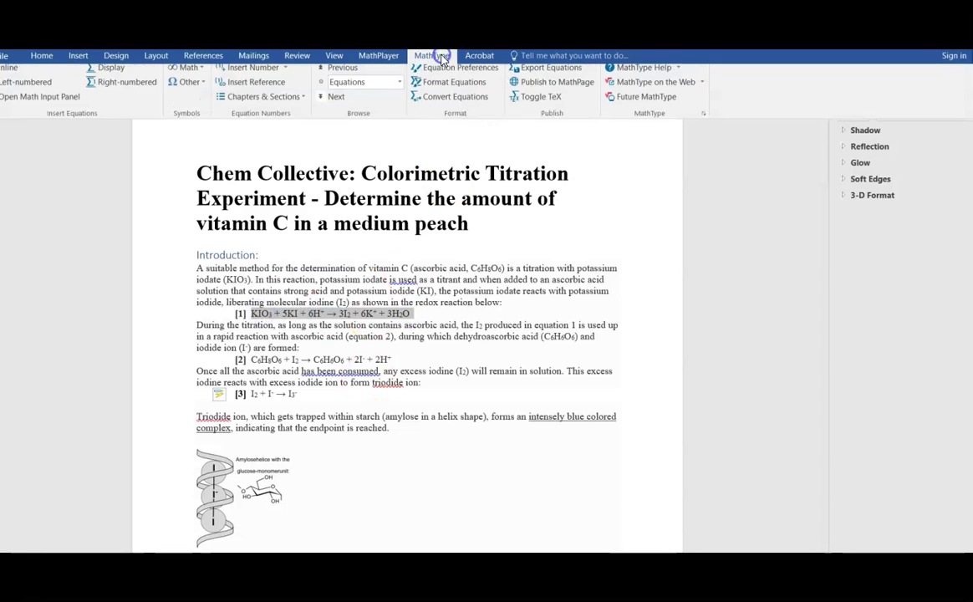
click(15, 72)
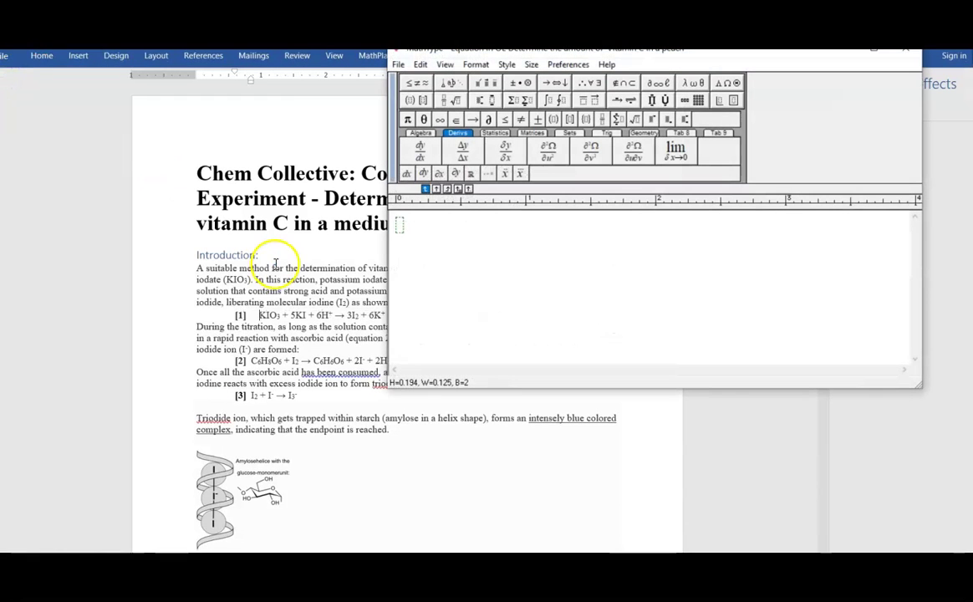
click(516, 248)
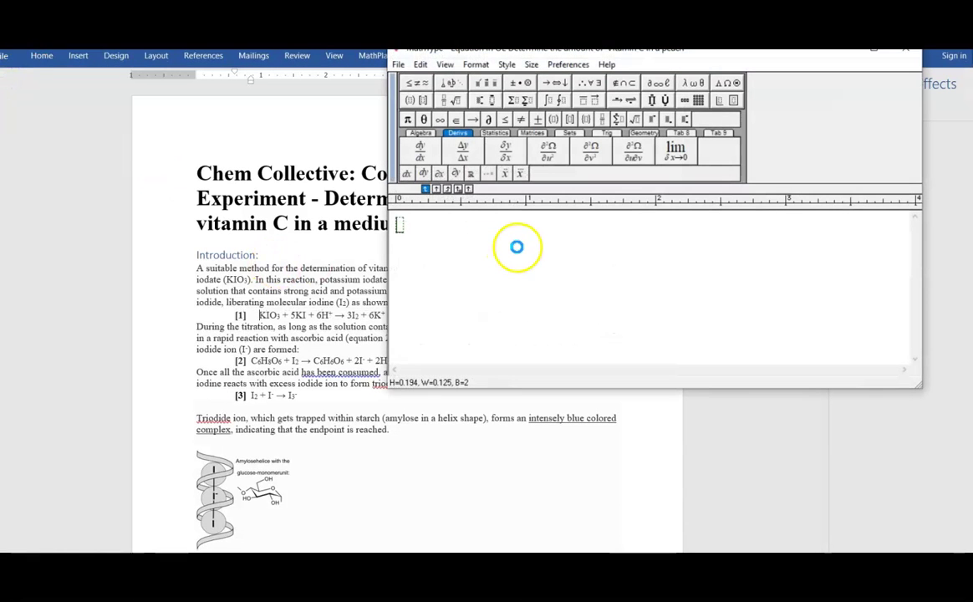
key(ctrl+v)
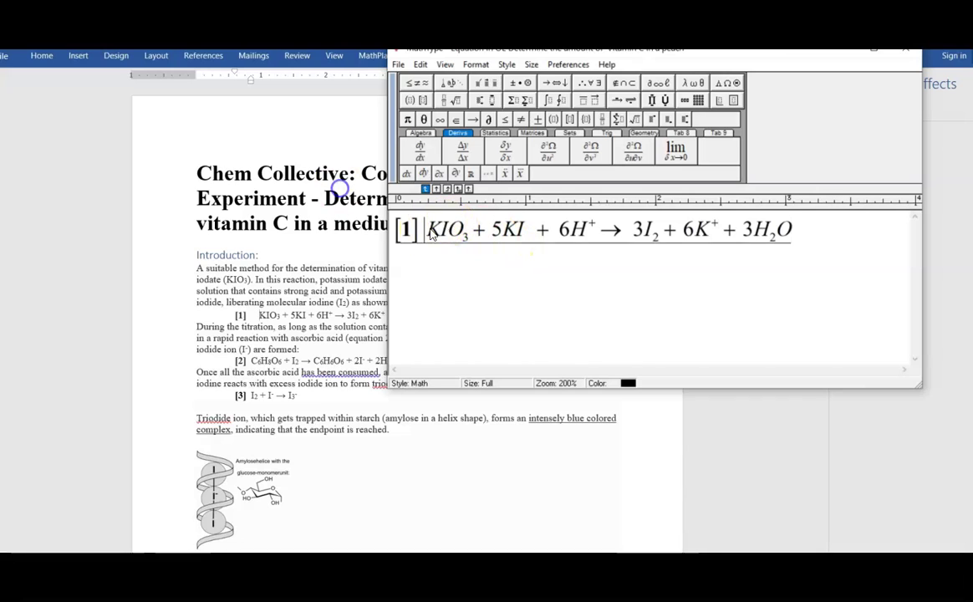
- Delete the [1] label in MathType, keep the Math style, and update the document
click(425, 233)
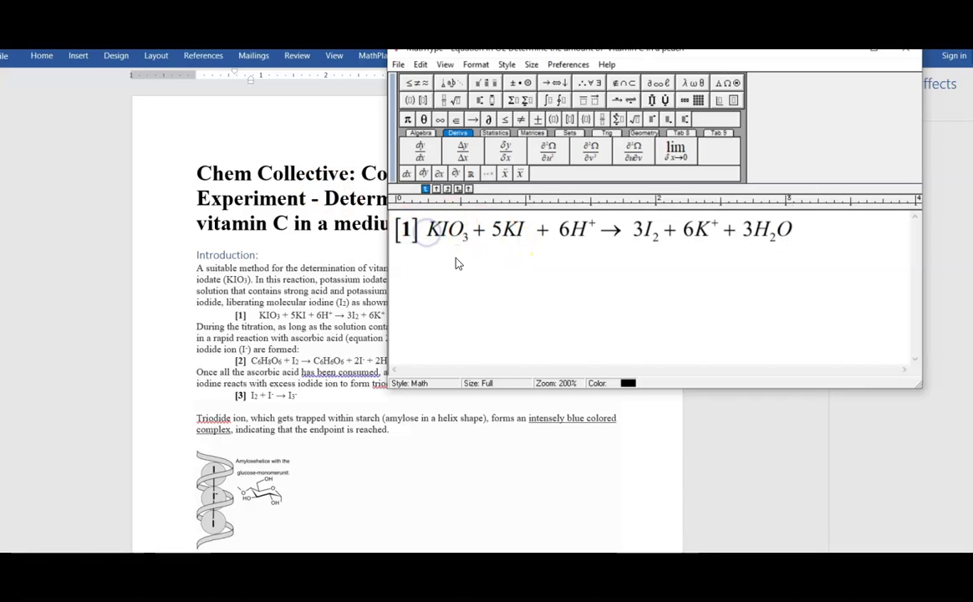
key(BackSpace)
key(BackSpace)
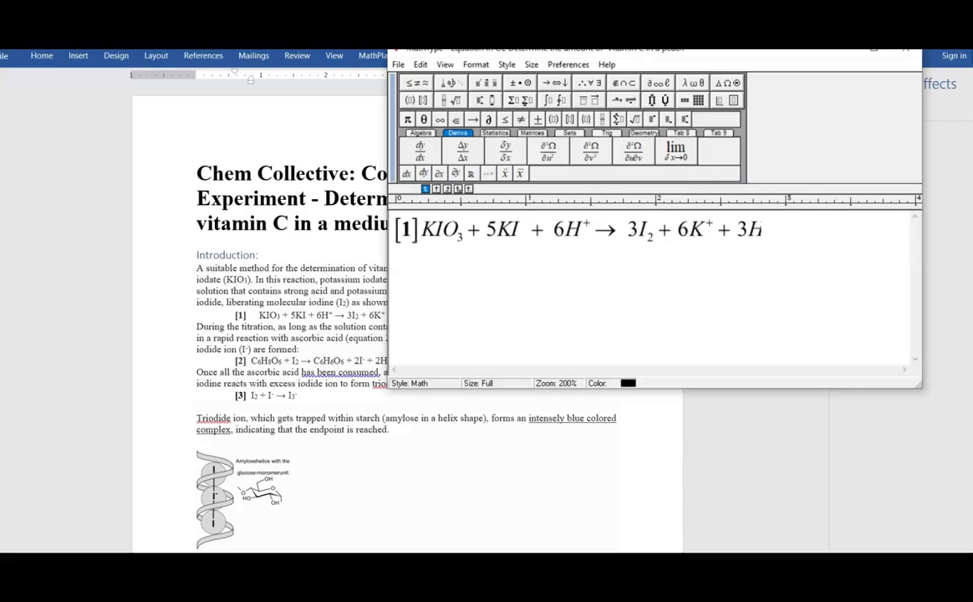
key(BackSpace)
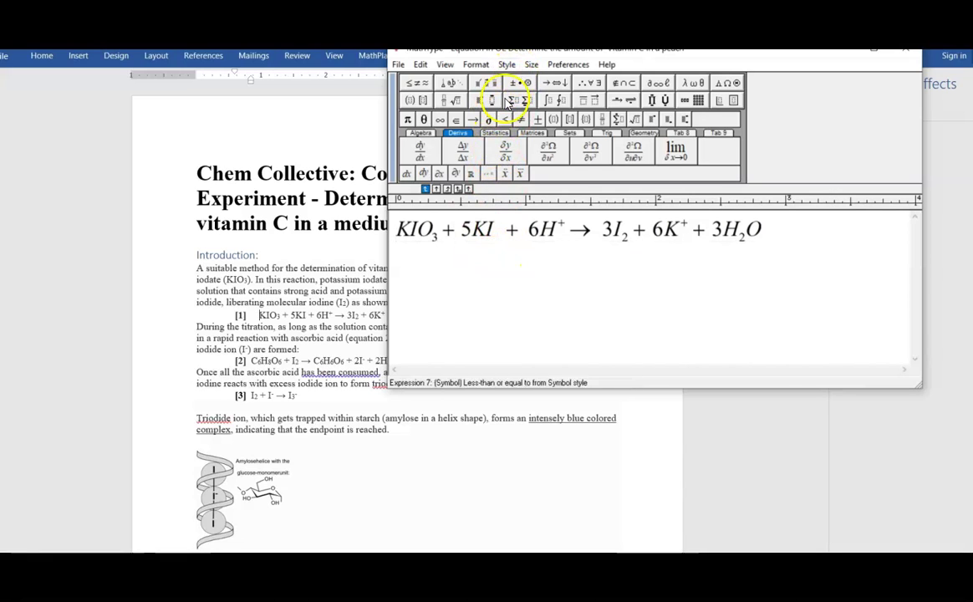
click(507, 64)
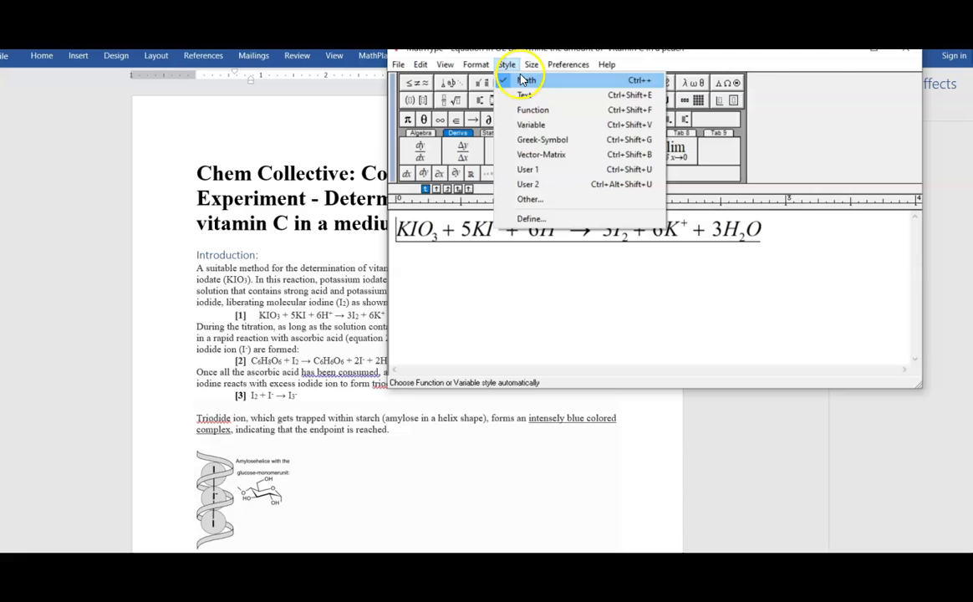
click(587, 306)
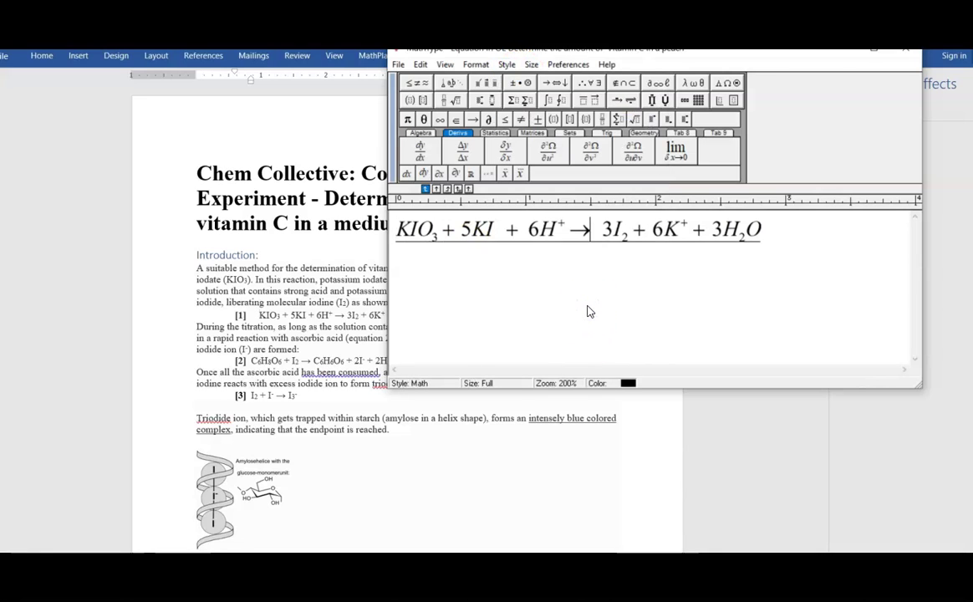
key(ctrl+s)
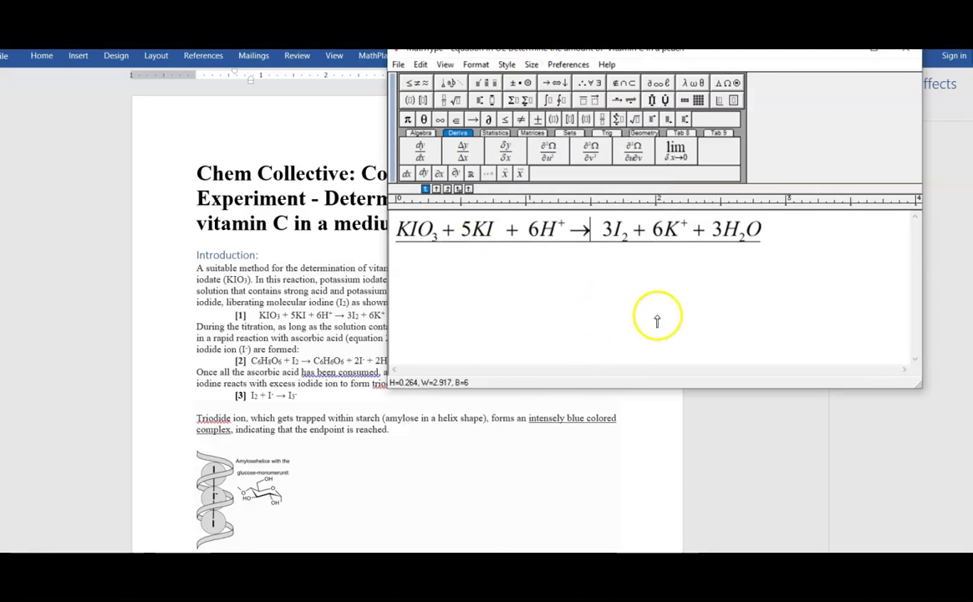
click(906, 50)
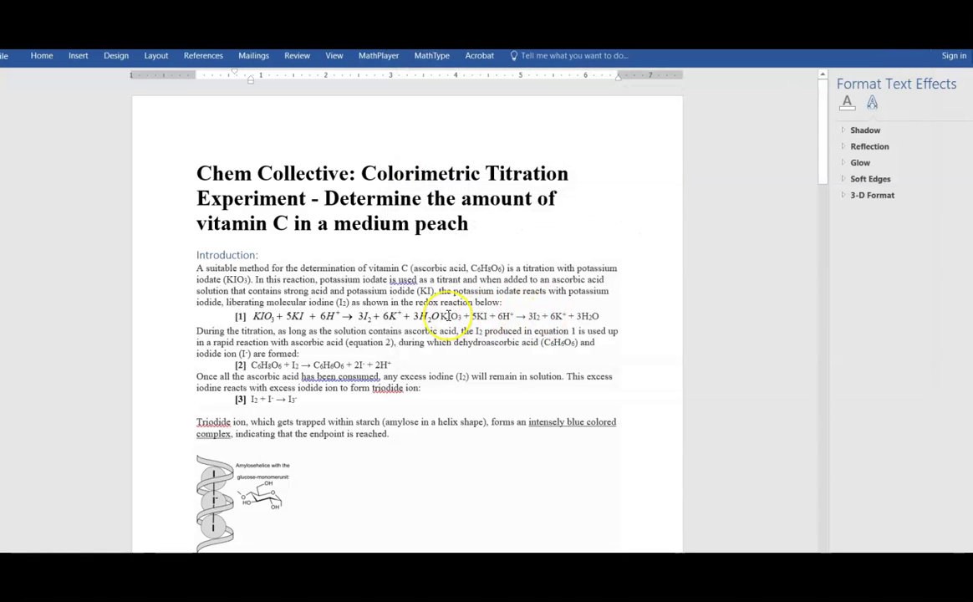
- Delete the leftover plain-text copy after MathType equation [1], then select plain-text equation [2]
click(447, 315)
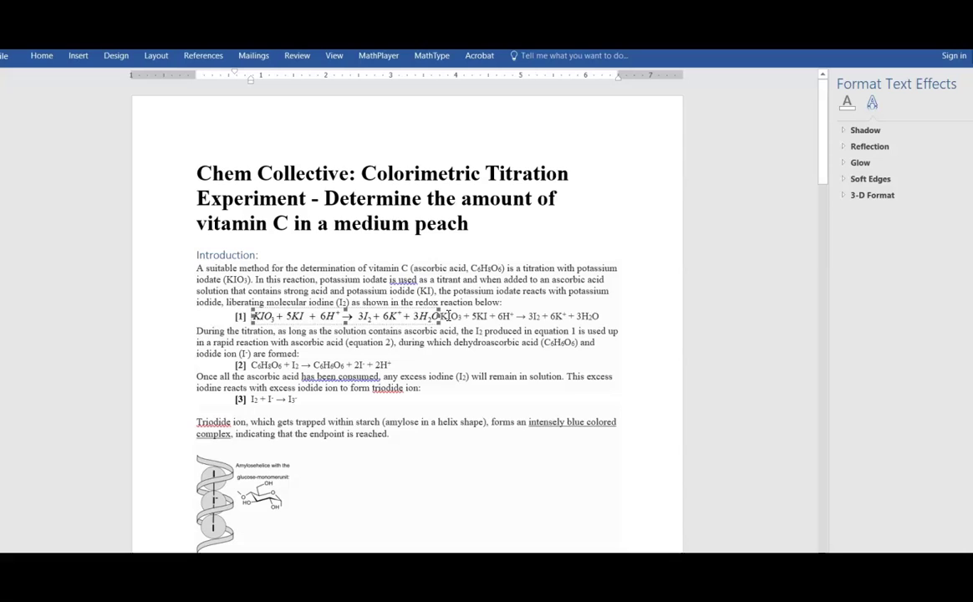
click(449, 315)
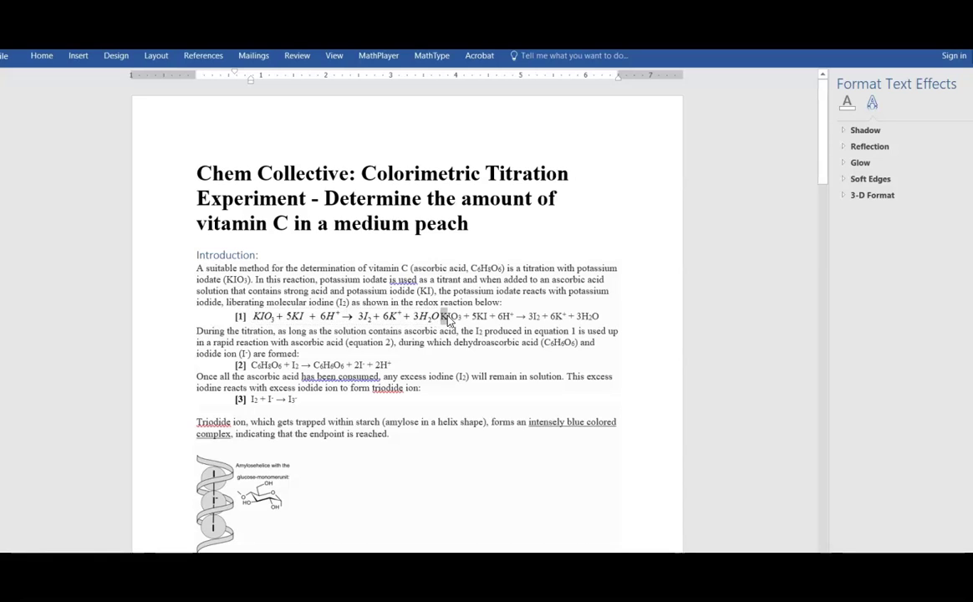
key(shift+Right)
key(shift+Right)
key(shift+Right)
key(shift+Right)
key(shift+Right)
key(shift+Right)
key(shift+Right)
key(shift+Right)
key(shift+Right)
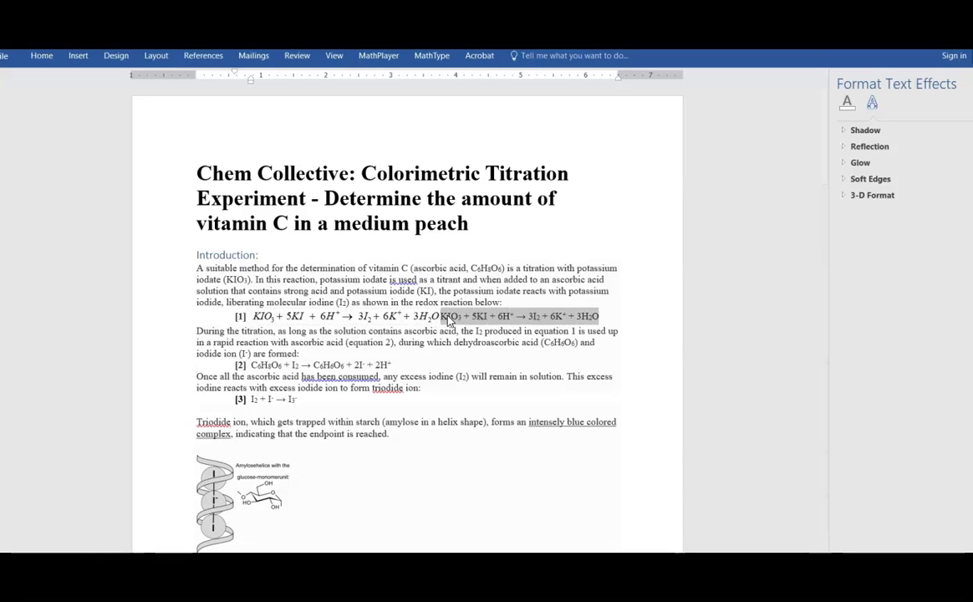
key(Delete)
key(shift+Left)
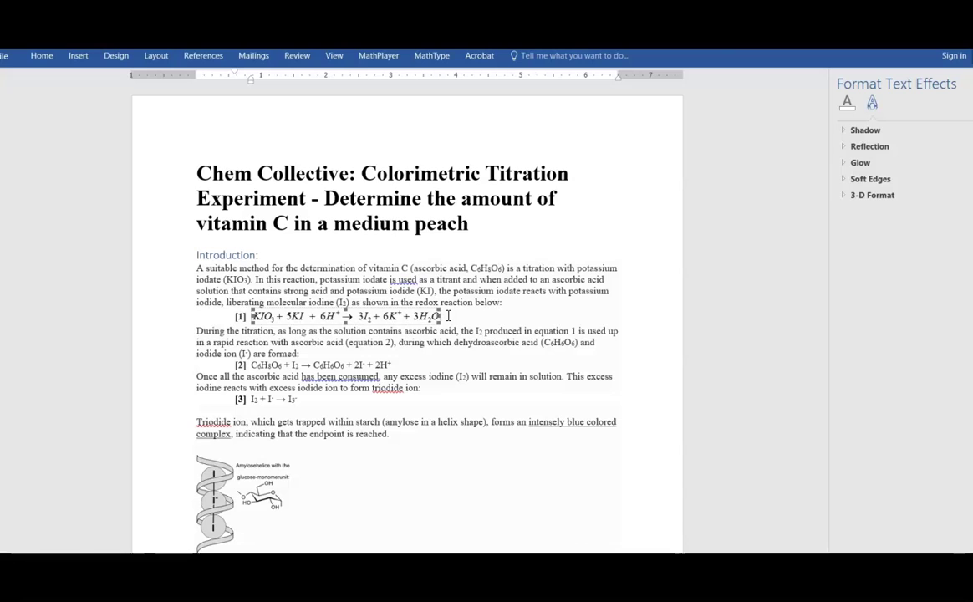
click(449, 315)
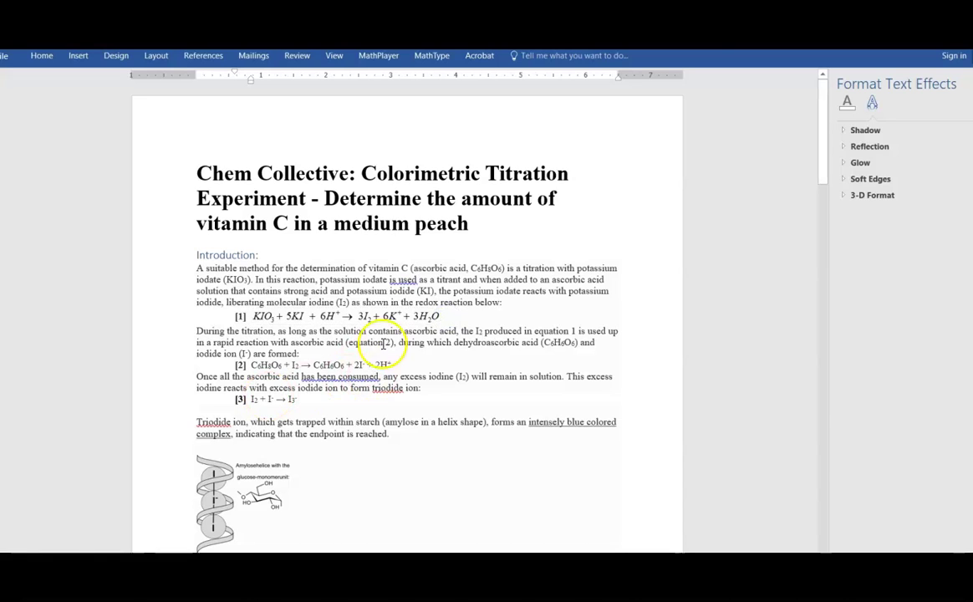
click(368, 364)
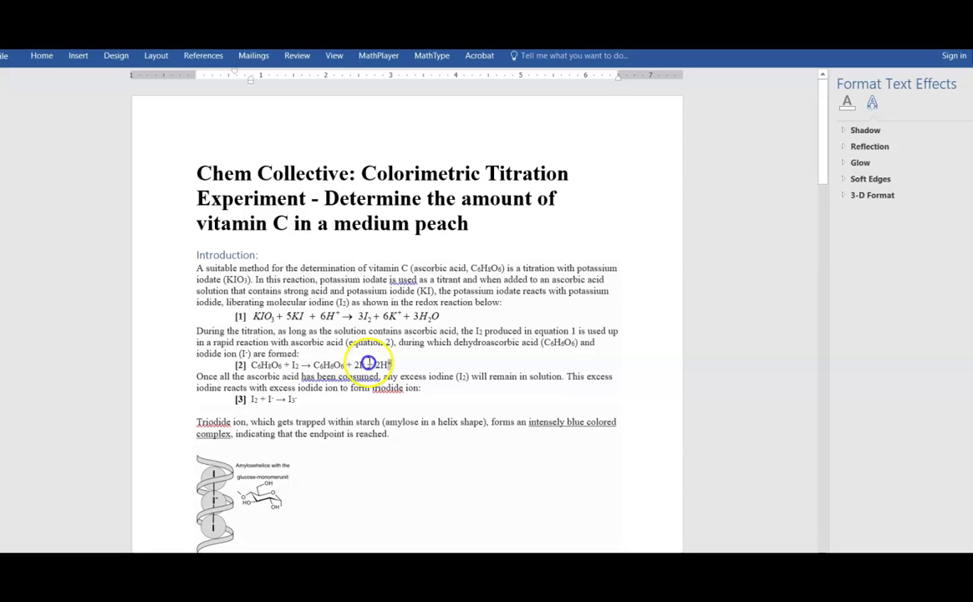
drag(368, 364, 250, 364)
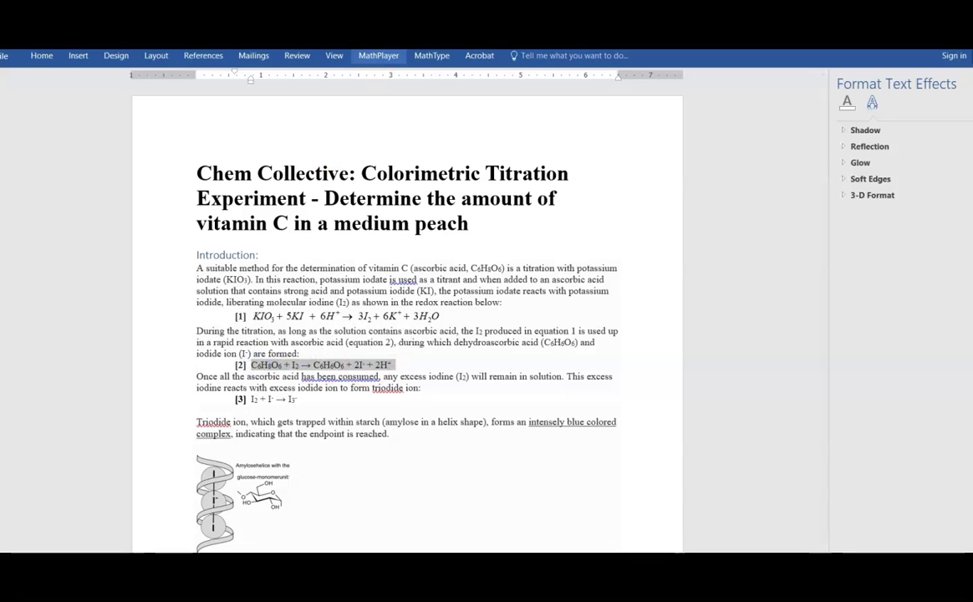
- Paste equation [2] into a new inline MathType equation, delete the stray [1] label, and insert it
click(431, 55)
click(15, 74)
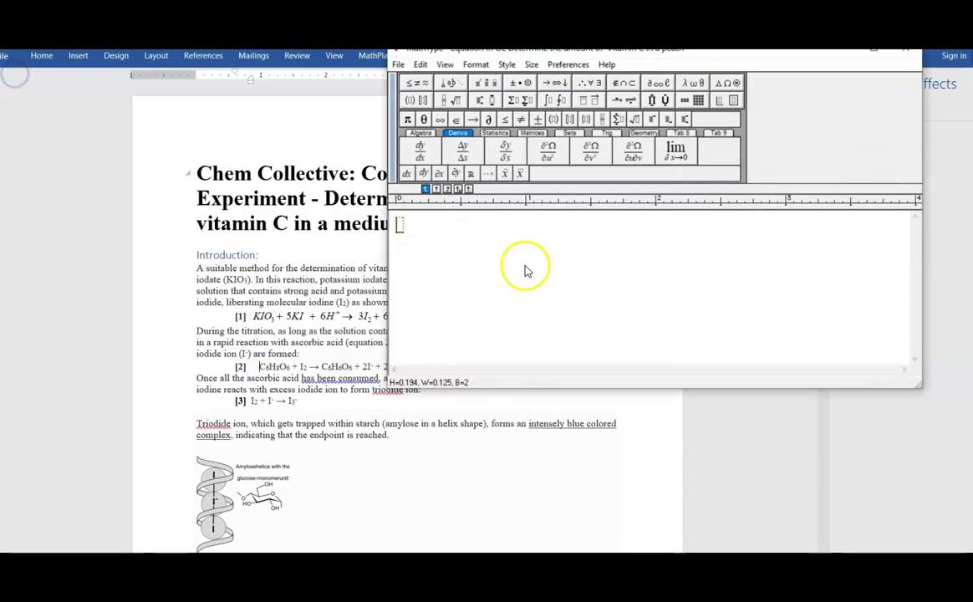
click(567, 284)
key(ctrl+v)
click(423, 235)
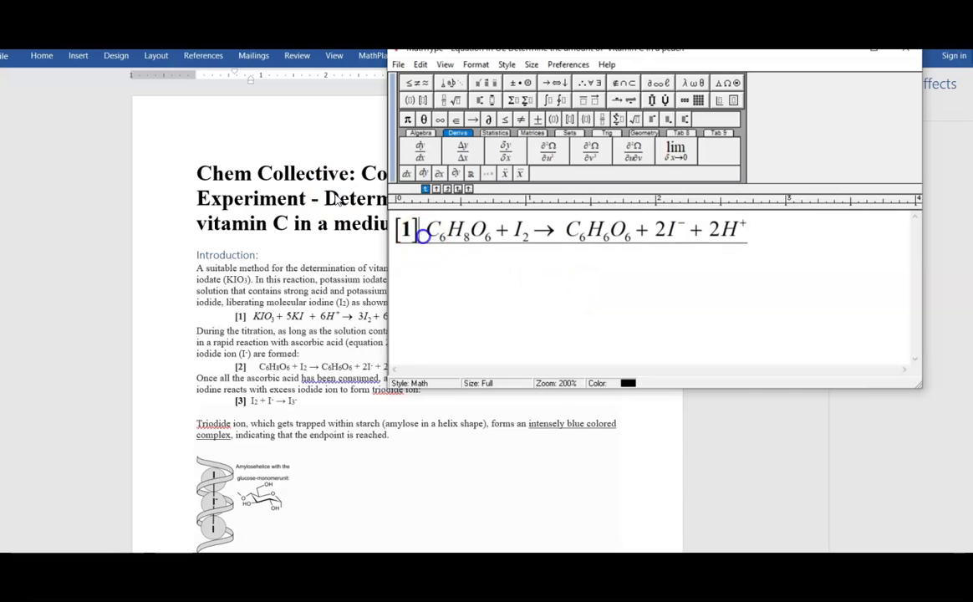
key(shift+Home)
key(BackSpace)
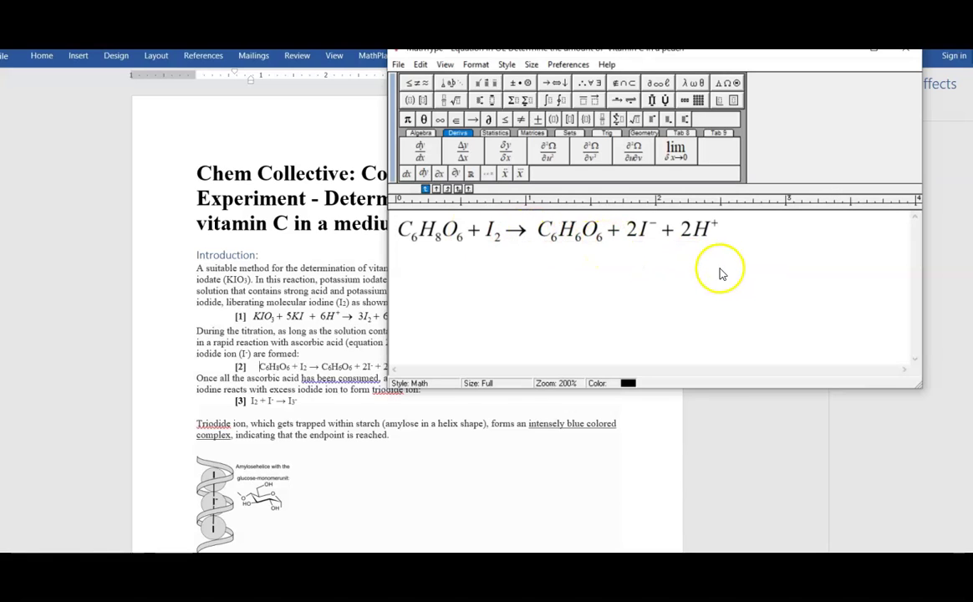
click(855, 69)
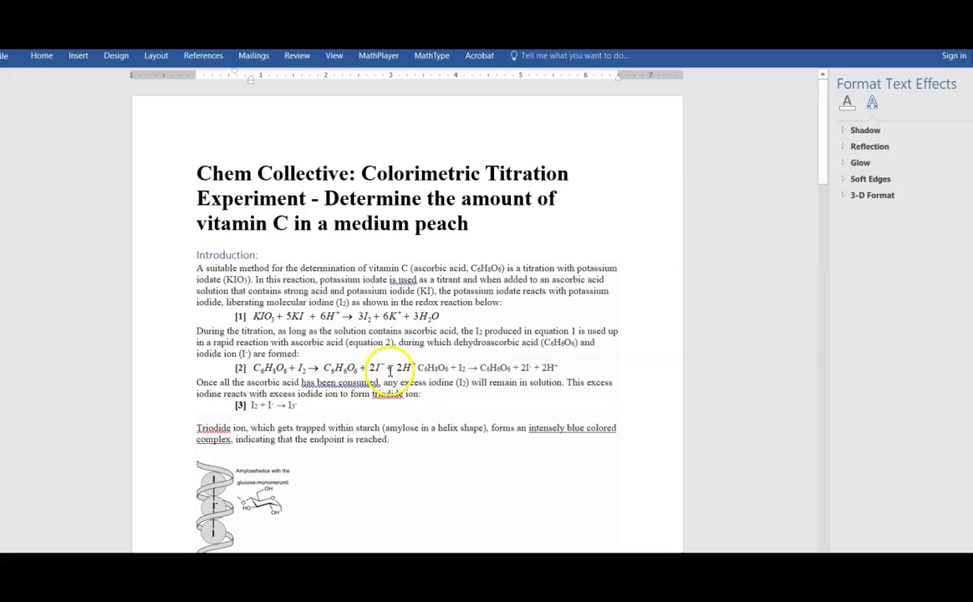
- Delete the old plain-text equation [2] following the new MathType version
drag(417, 368, 467, 369)
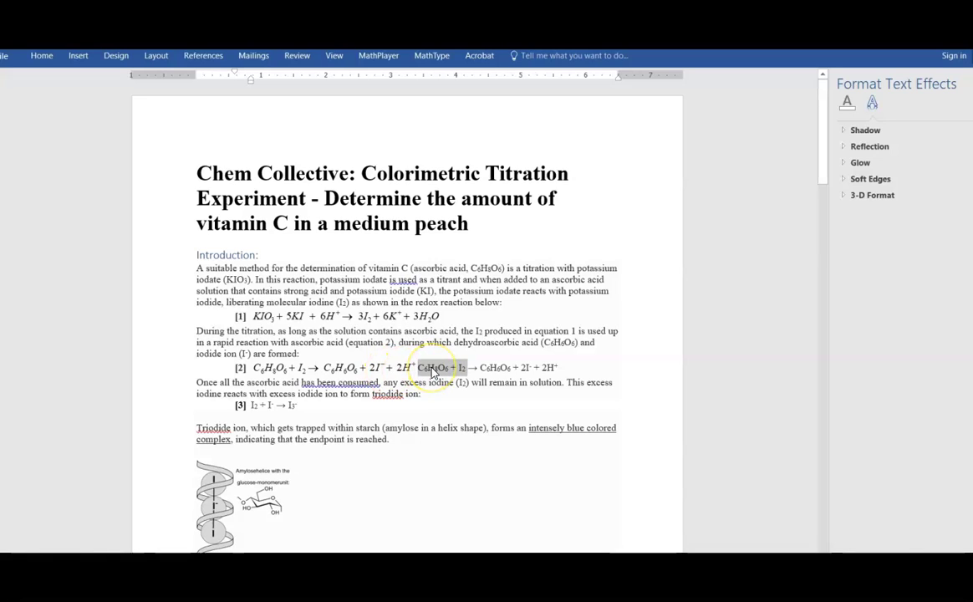
key(shift+Right)
key(shift+Right)
key(shift+Right)
key(shift+Right)
key(shift+Right)
key(shift+Right)
key(Delete)
- Paste a duplicate of the MathType equation [2] into the document
click(276, 369)
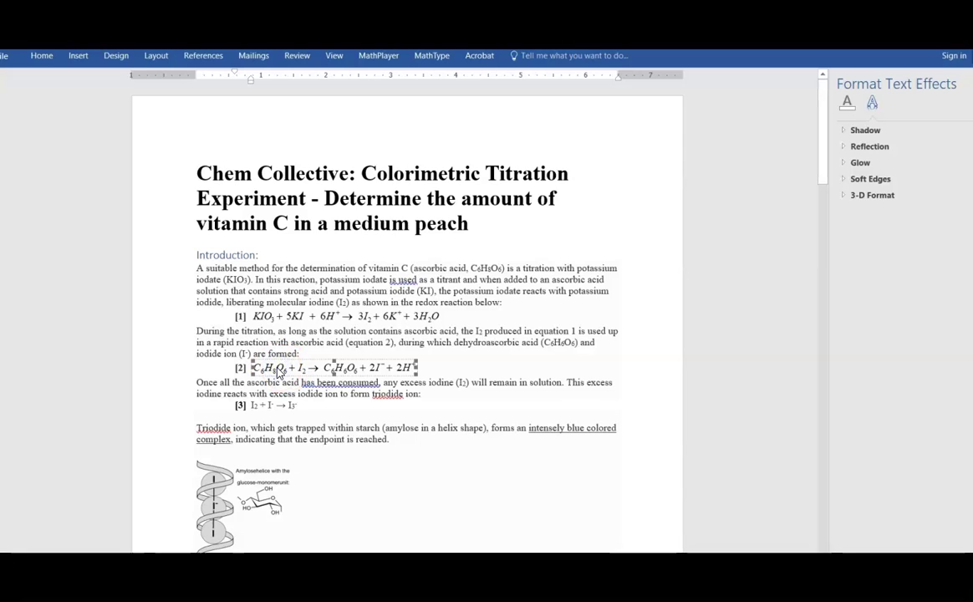
click(272, 371)
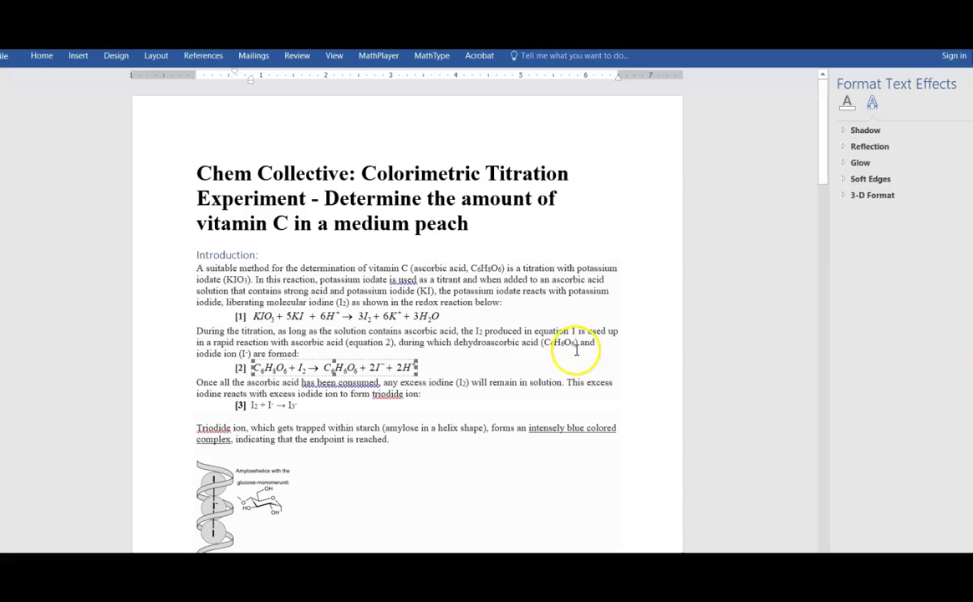
drag(576, 344, 551, 343)
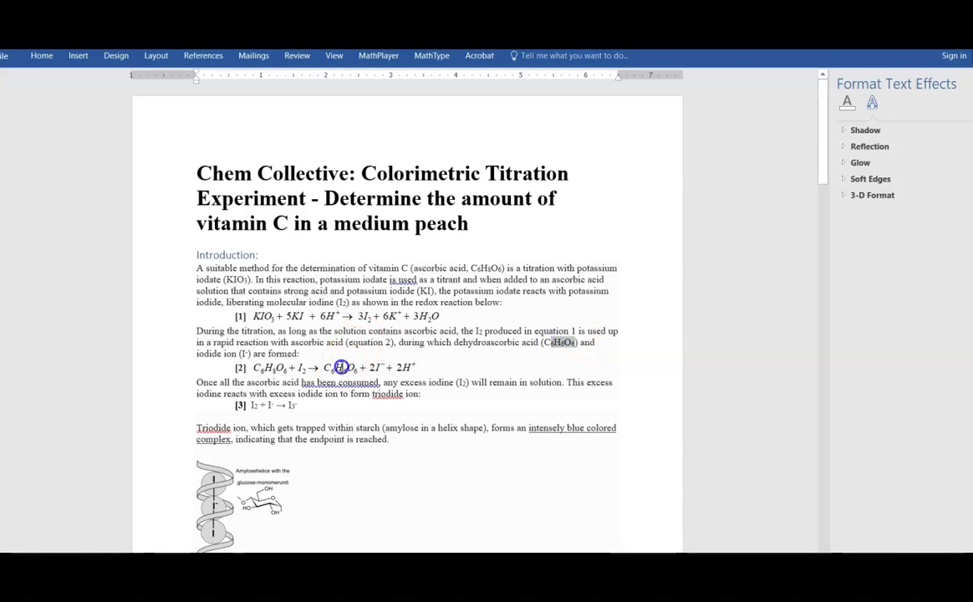
click(304, 370)
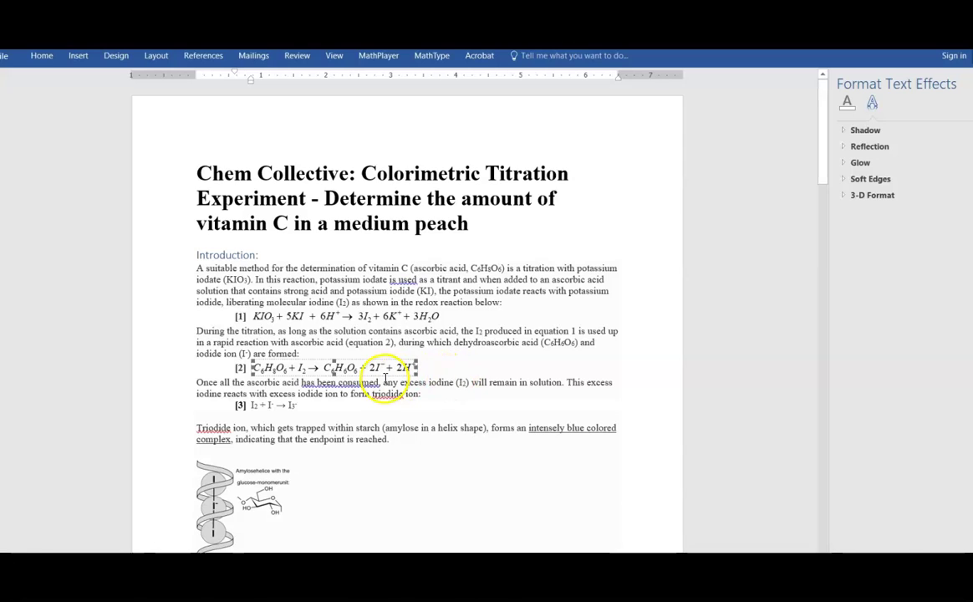
key(ctrl+v)
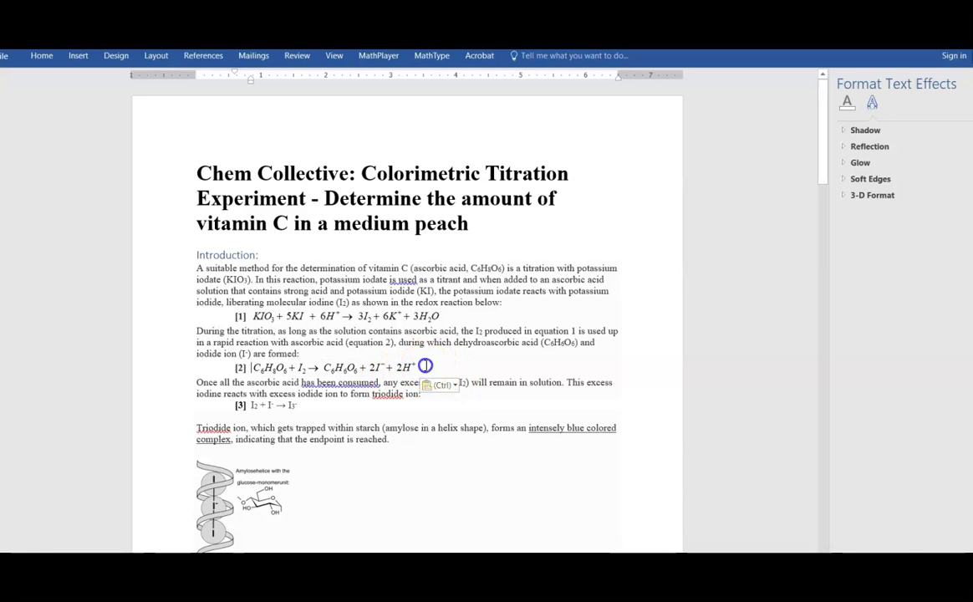
- Trim the equation copy to C6H8O6 and paste it over the plain C6H8O6 in the paragraph
double_click(445, 367)
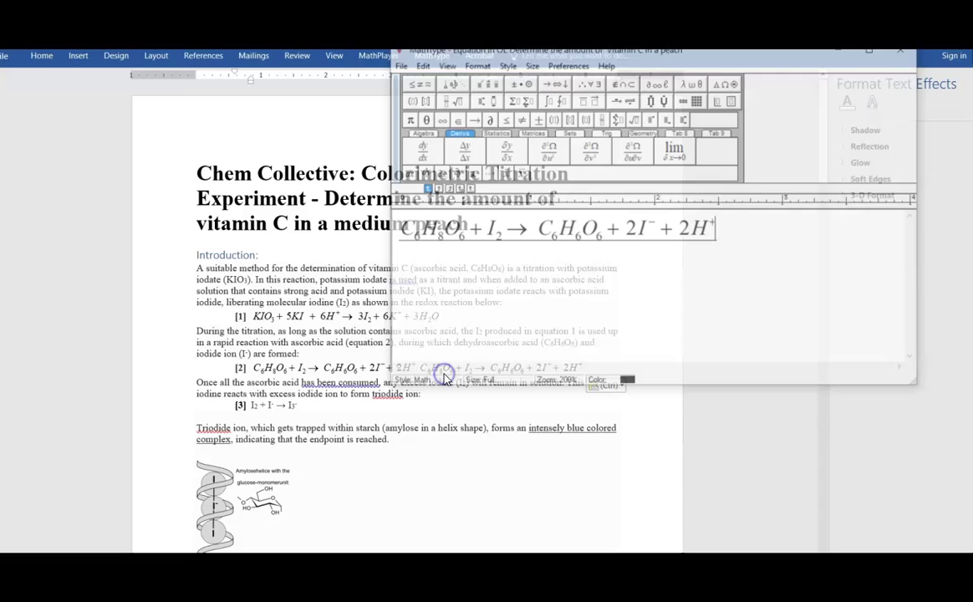
drag(739, 220, 470, 237)
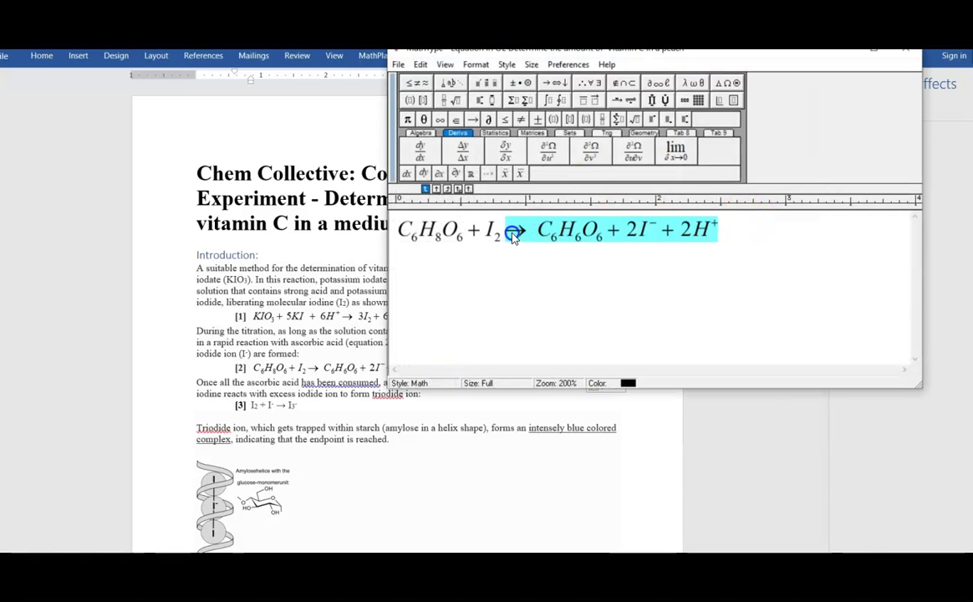
key(Delete)
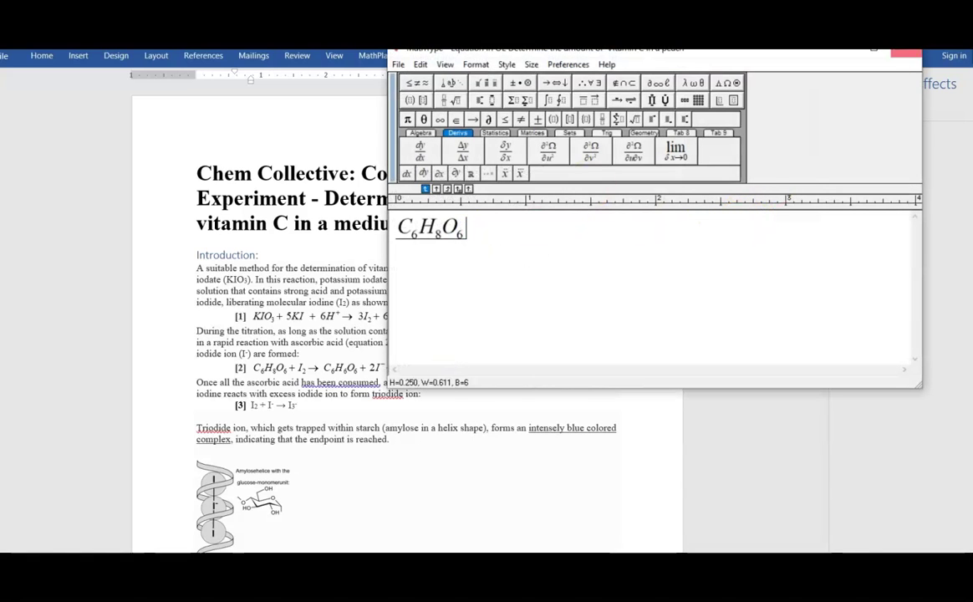
click(905, 51)
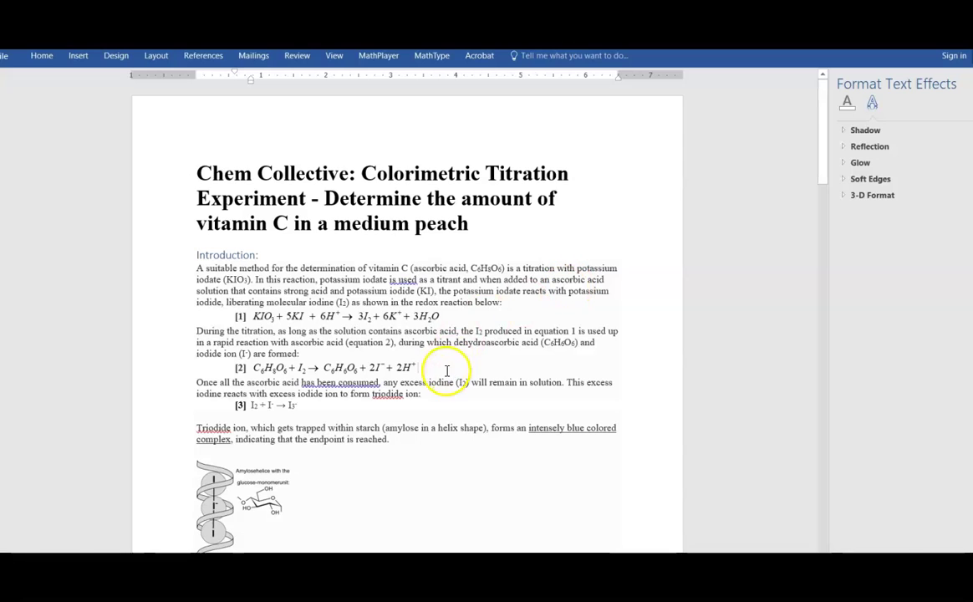
drag(577, 342, 549, 343)
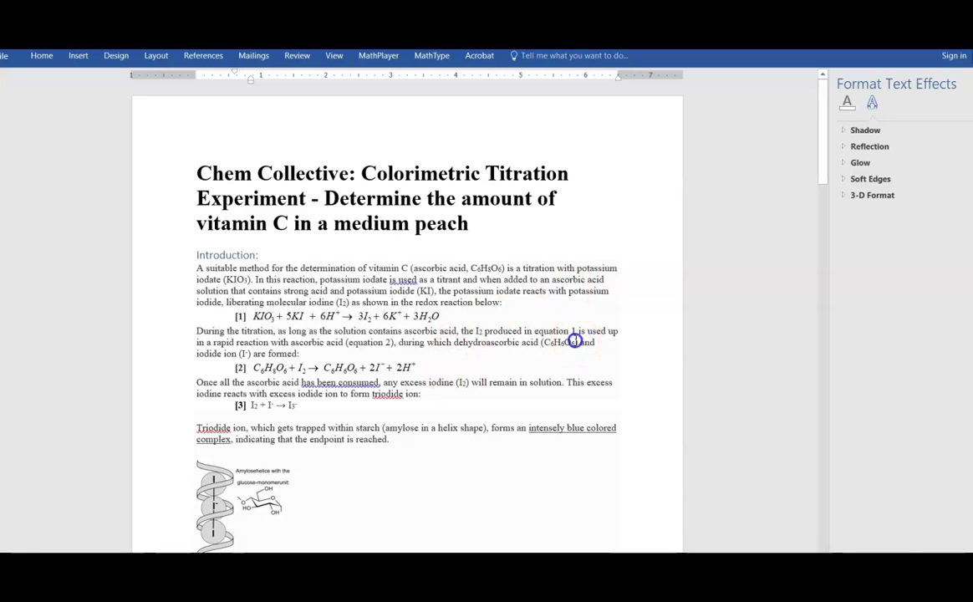
key(ctrl+v)
click(512, 370)
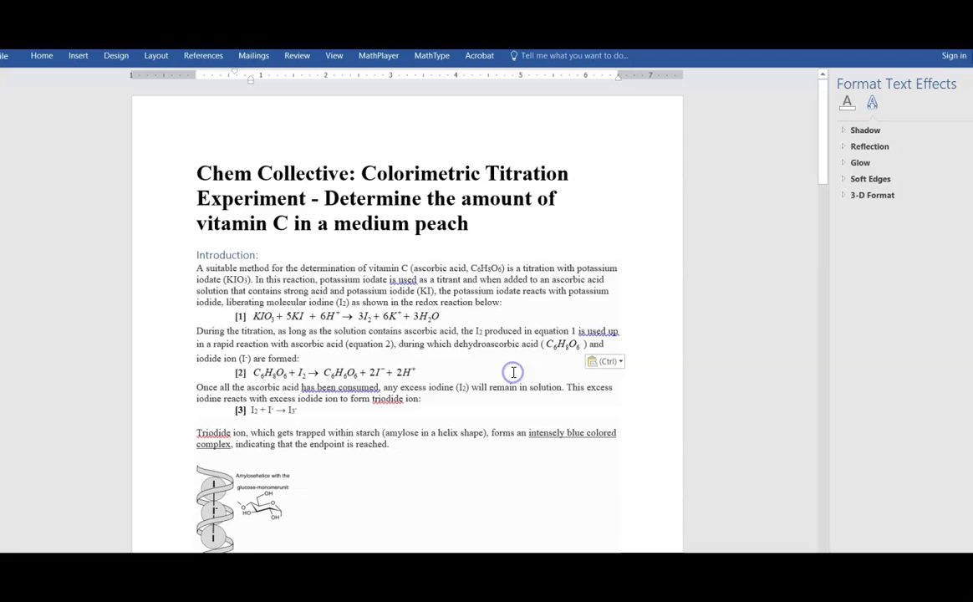
- Select the plain (I-) and (KIO3) formulas in the paragraphs, then clear the selection
click(383, 358)
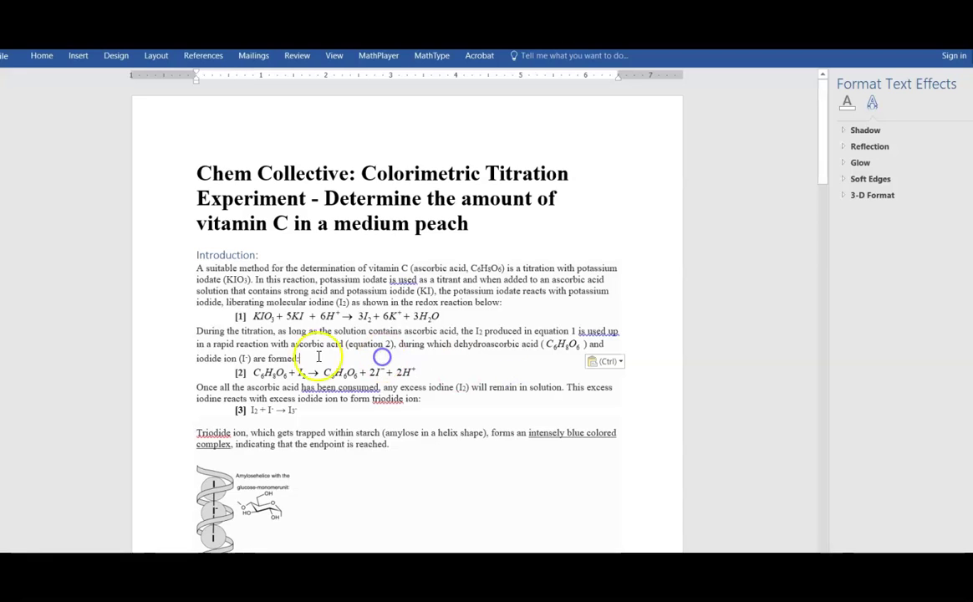
drag(251, 358, 239, 357)
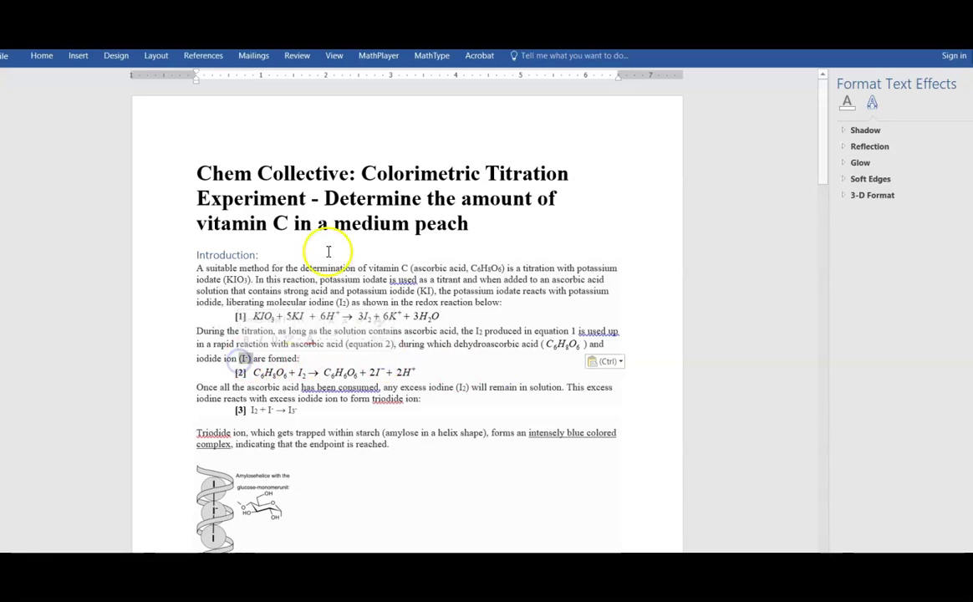
drag(414, 290, 445, 300)
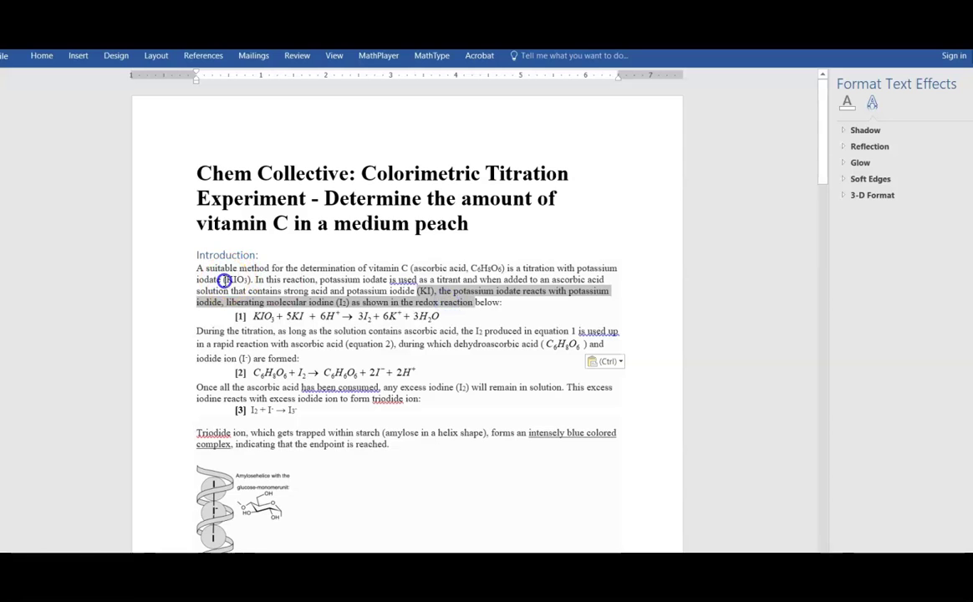
drag(224, 280, 249, 282)
click(469, 386)
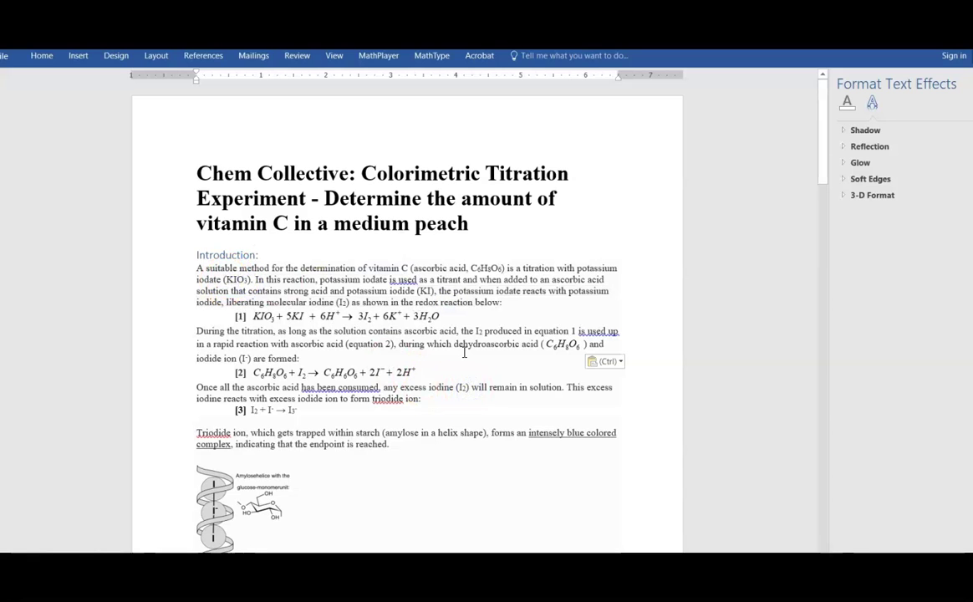